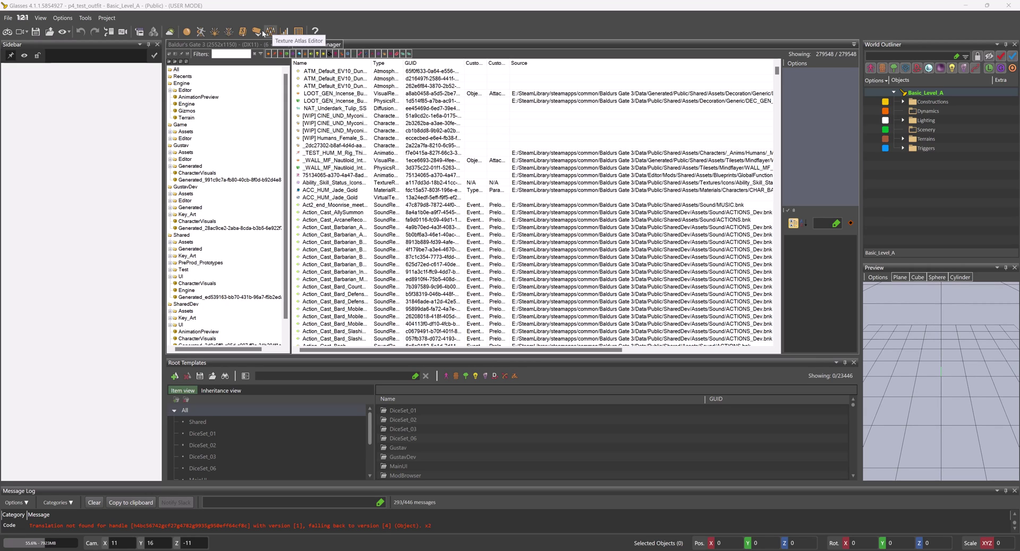
- Start a new texture atlas in the Texture Atlas Editor and name its .lsx file p4_items
left_click(107, 19)
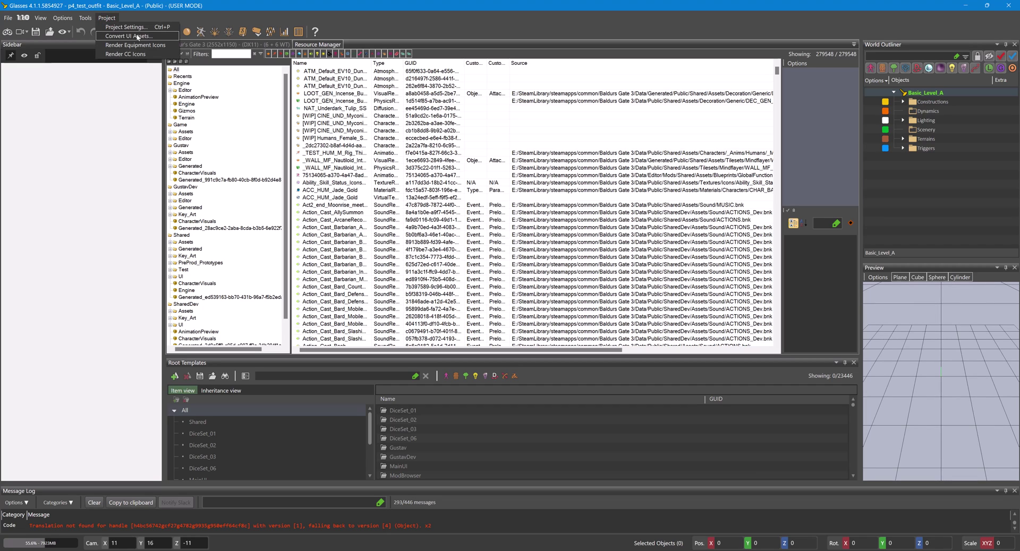
left_click(271, 33)
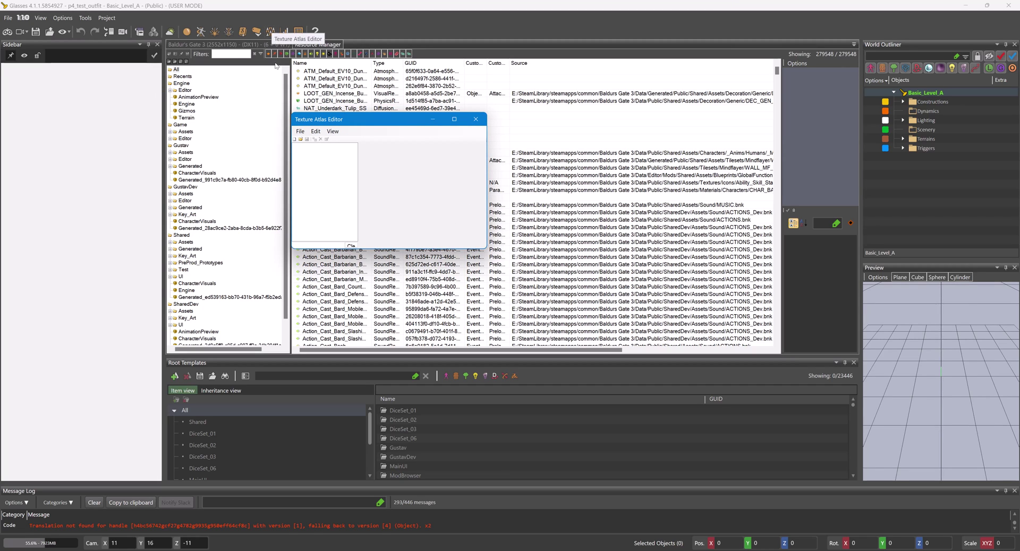
left_click(300, 132)
left_click(315, 140)
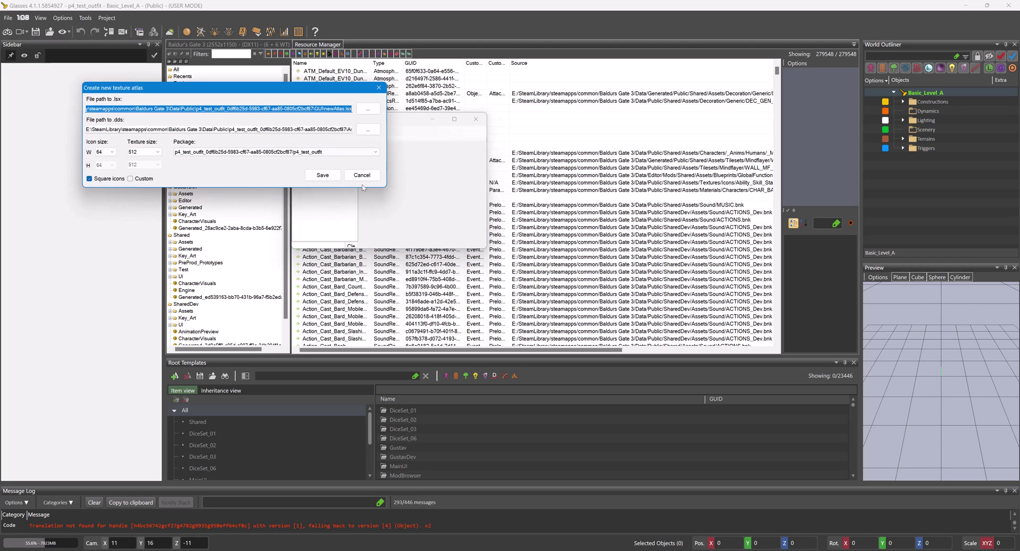
left_click(325, 108)
double_click(325, 108)
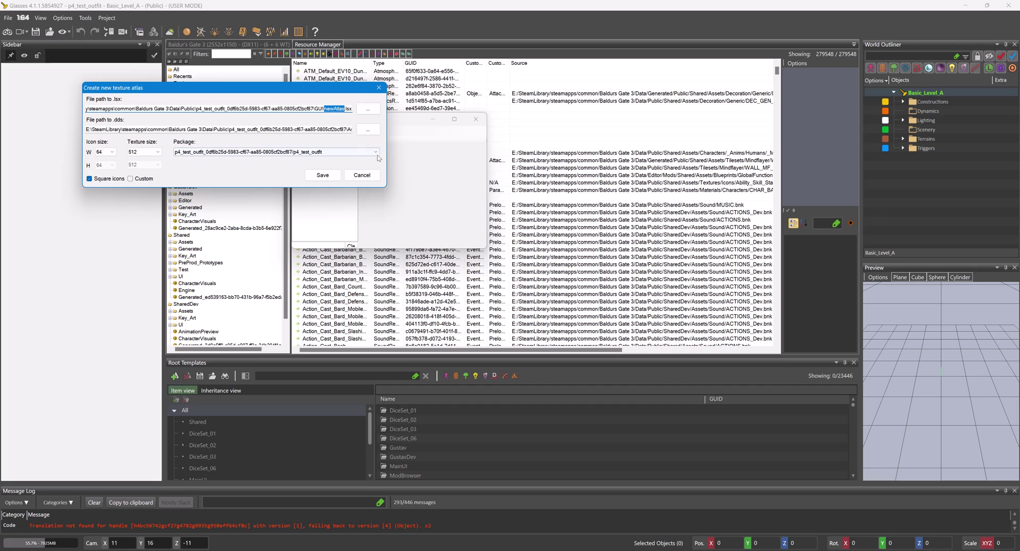
type("p4_")
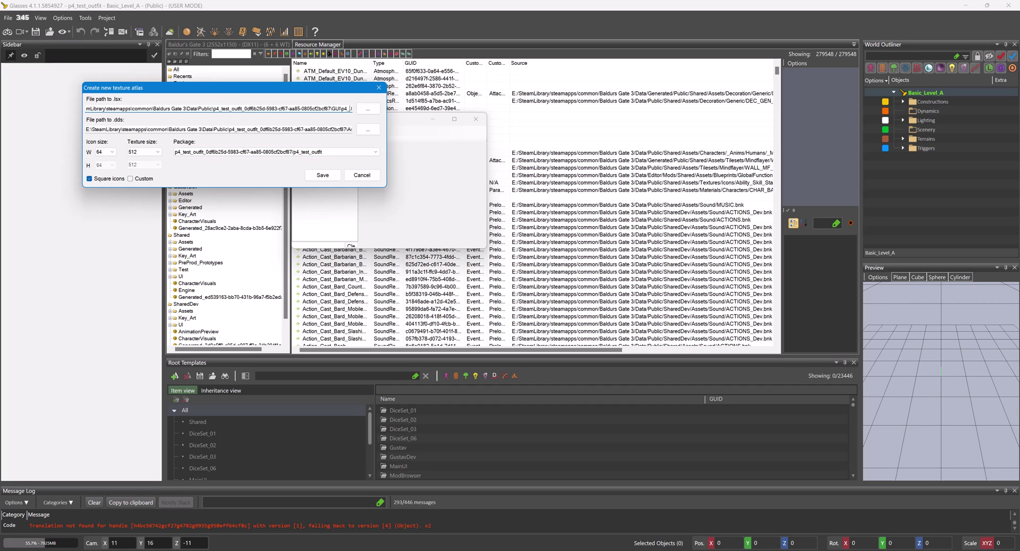
type("items")
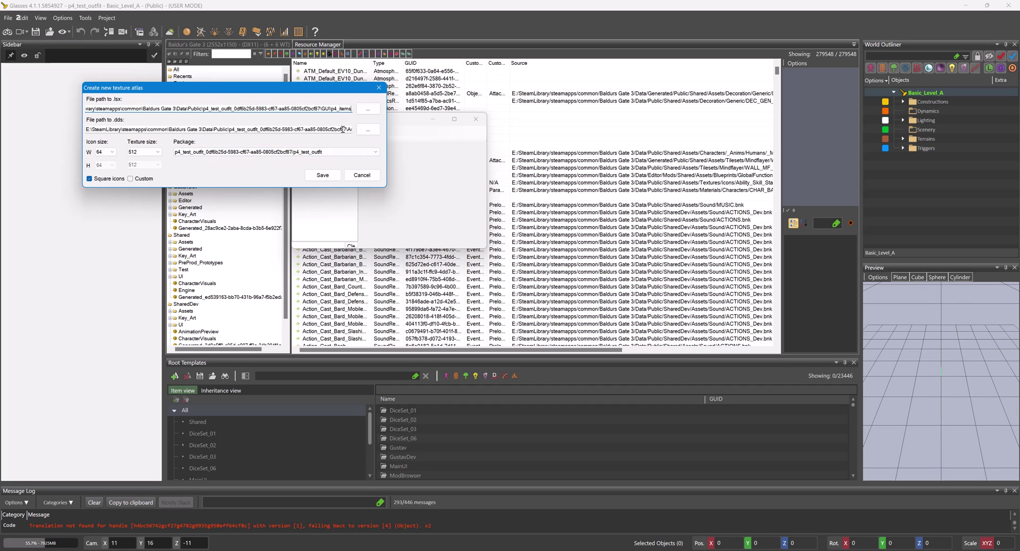
- Name the atlas's .dds texture file p4_items and save the new atlas
triple_click(345, 131)
left_click(341, 131)
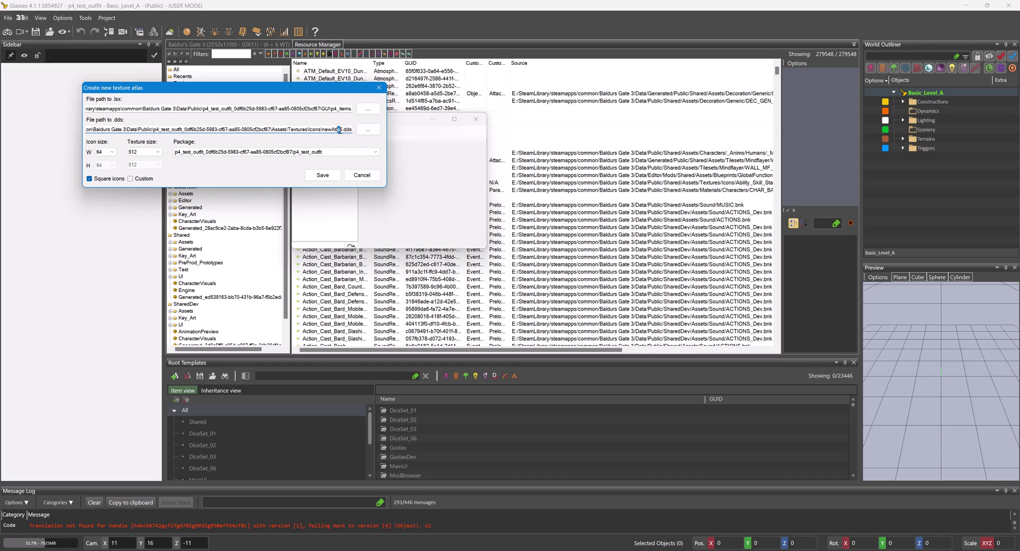
left_click_drag(343, 130, 322, 129)
type("p")
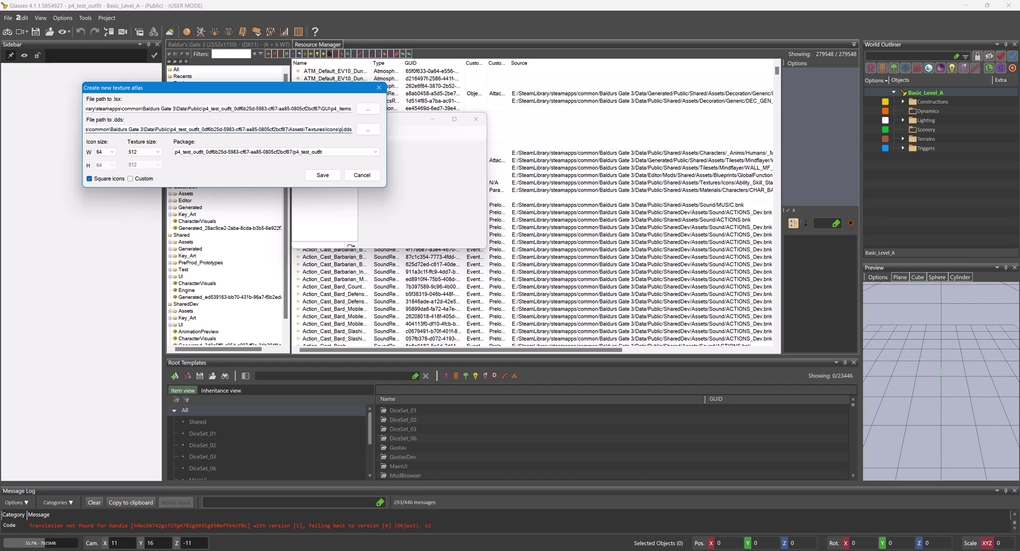
type("4_items")
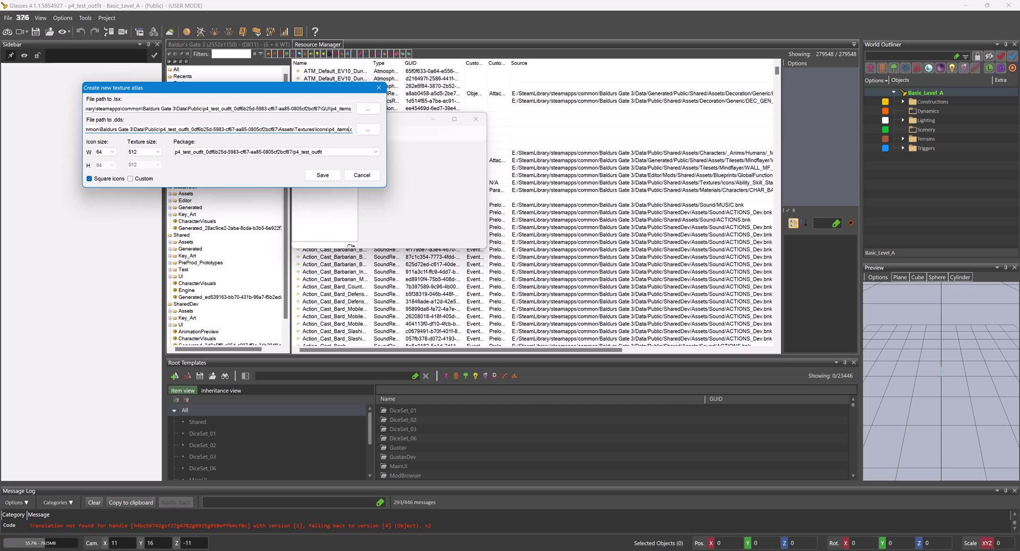
left_click(324, 176)
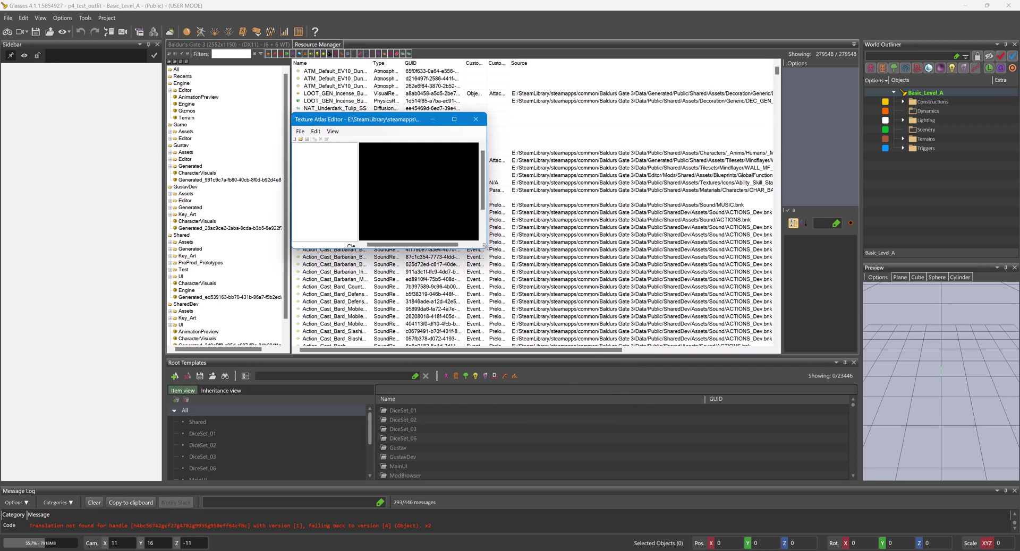
- Enlarge the atlas editor window and browse to Data/Assets/Trolltide/Icons for entries to add to the atlas
left_click_drag(484, 245, 593, 316)
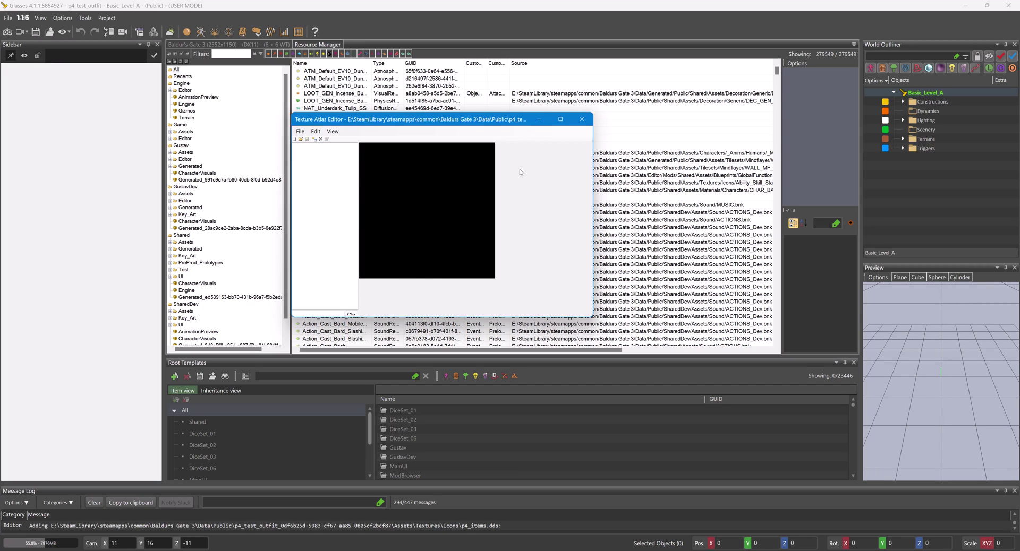
left_click(301, 132)
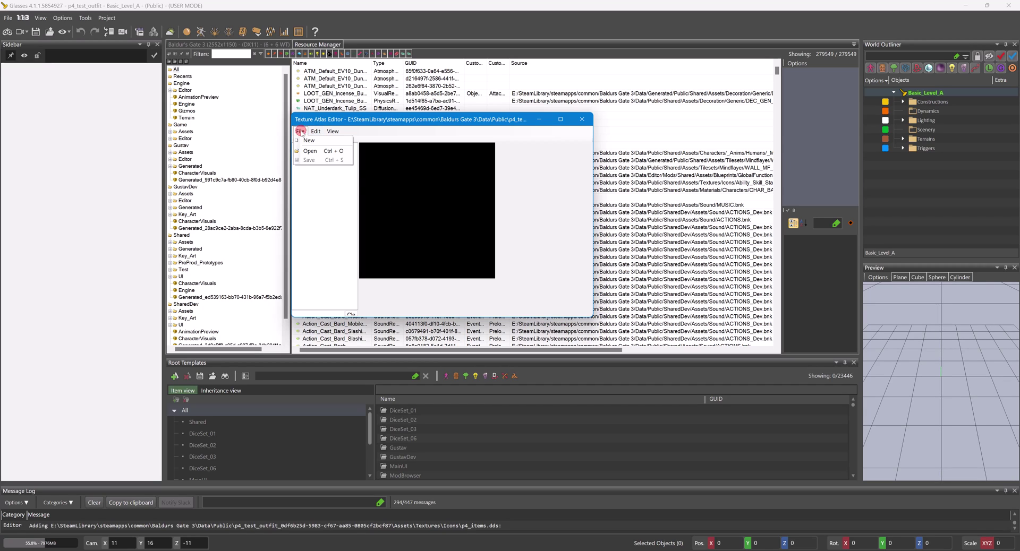
left_click(315, 131)
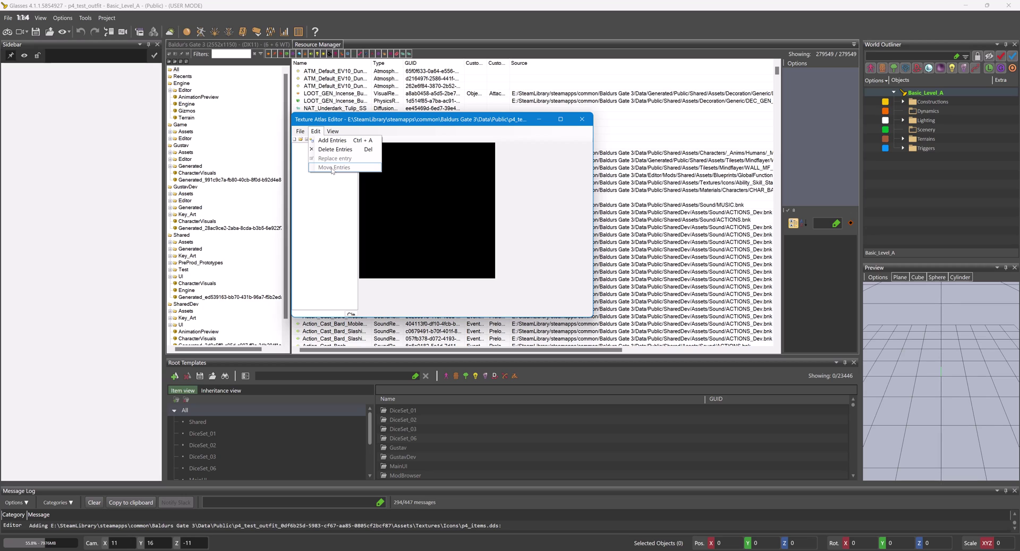
left_click(329, 141)
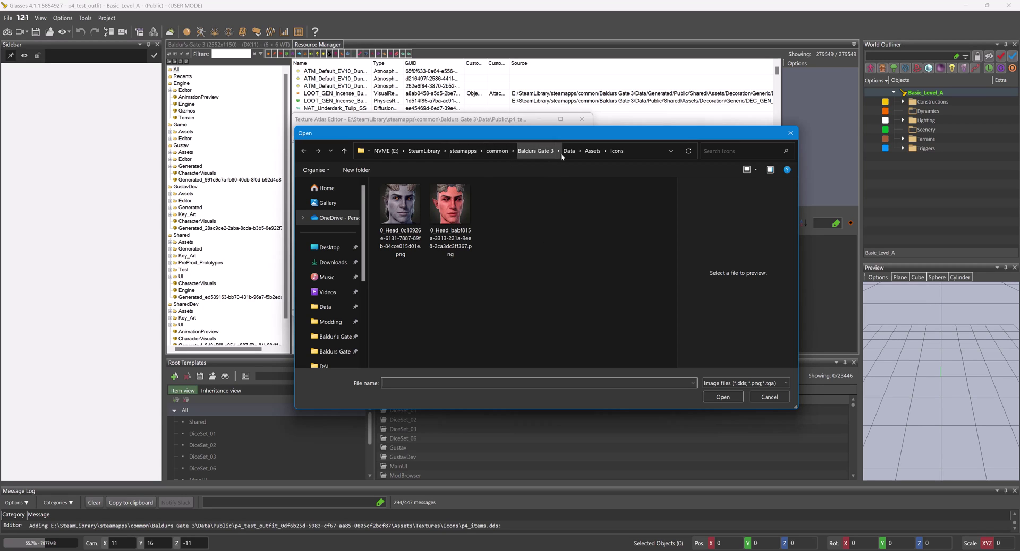
left_click(591, 152)
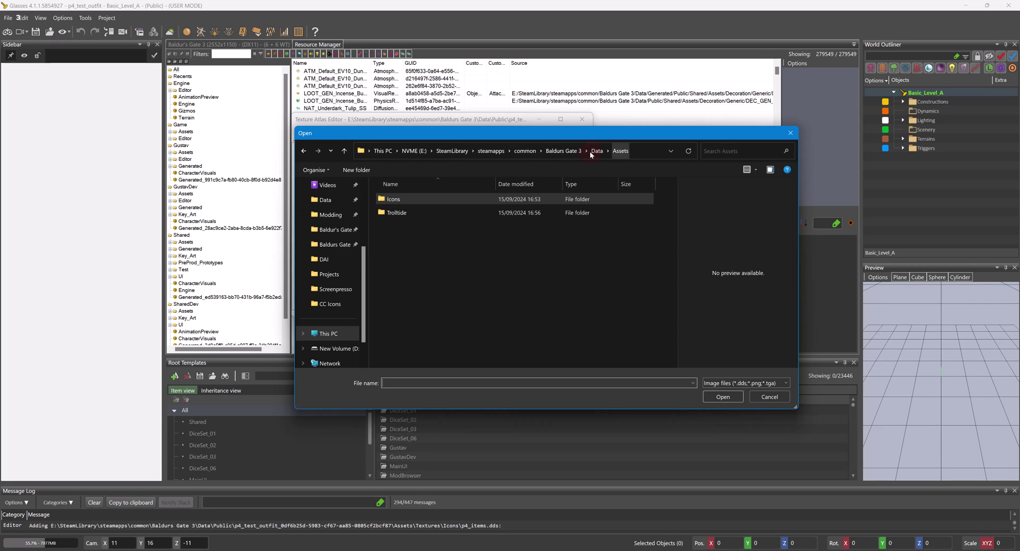
double_click(407, 214)
double_click(407, 200)
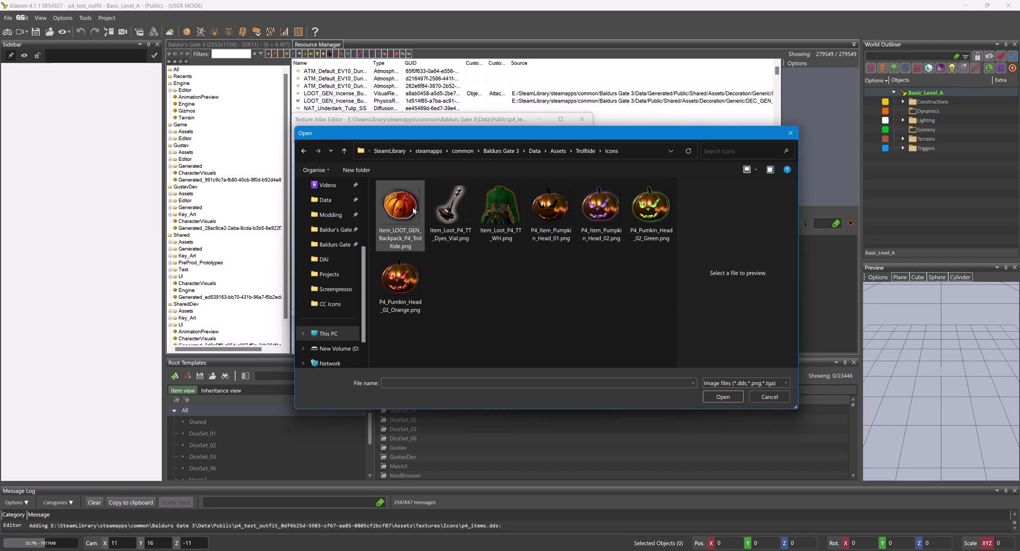
- Add all PNG icons in the Trolltide Icons folder to the atlas, then save it and close the editor
left_click(415, 239)
key("ctrl+a")
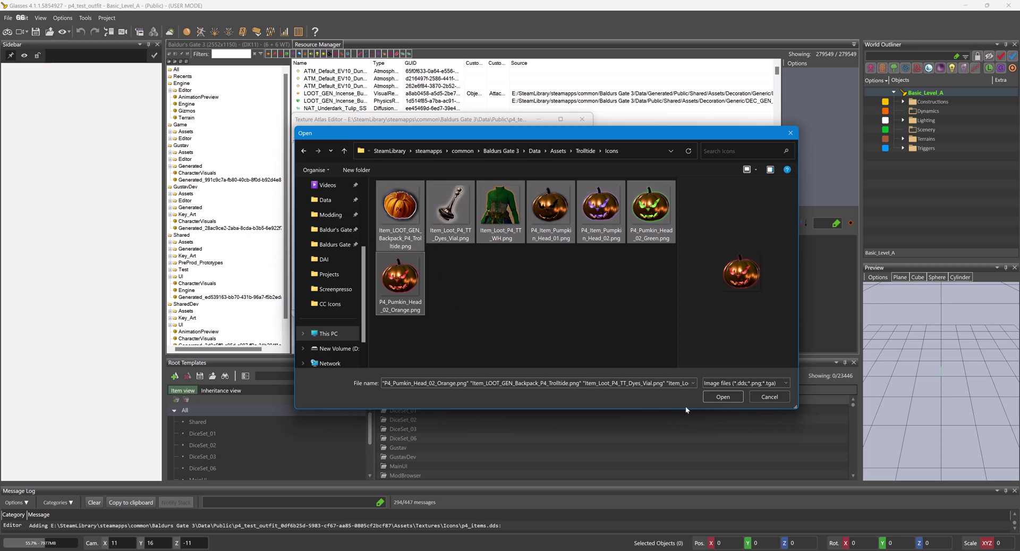
left_click(722, 398)
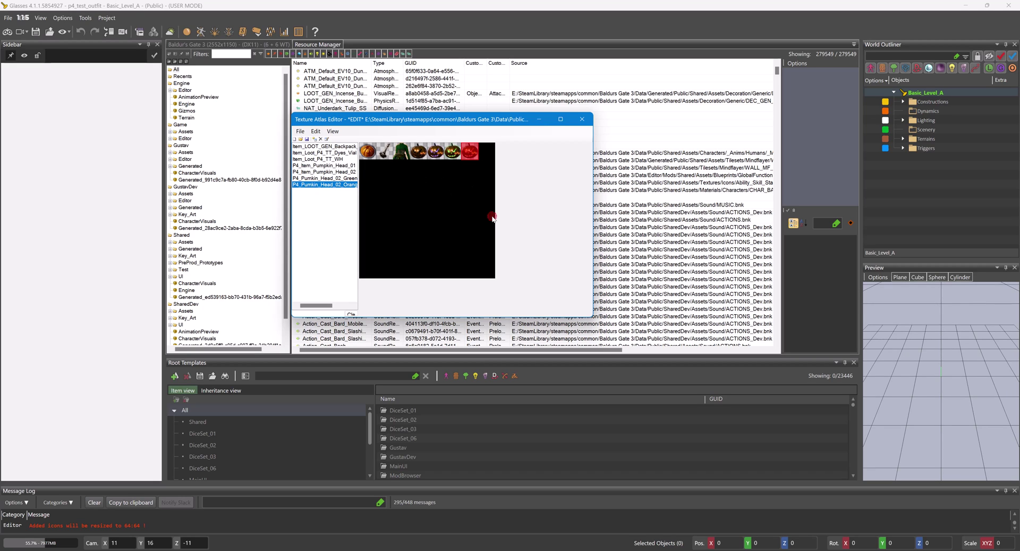
key("ctrl+s")
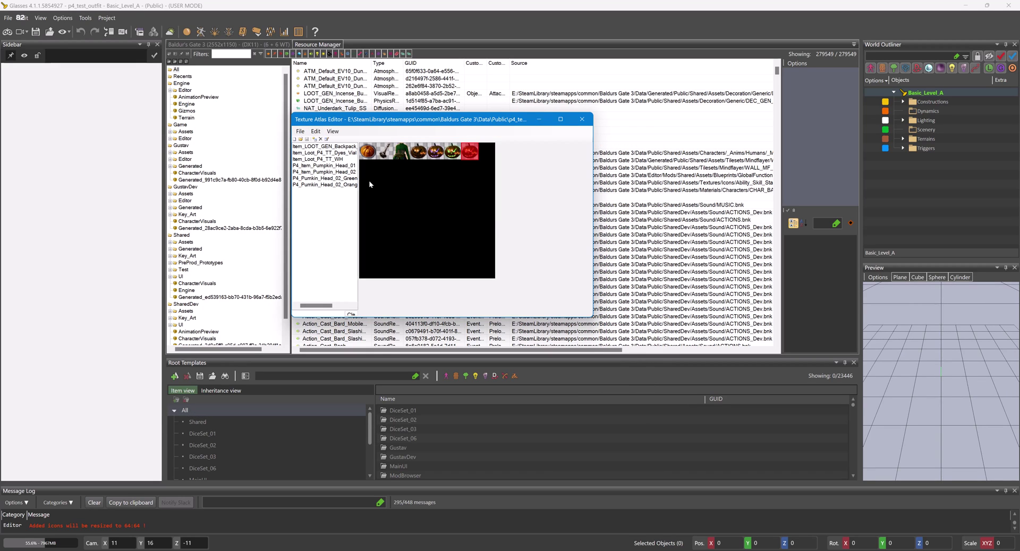
left_click(581, 119)
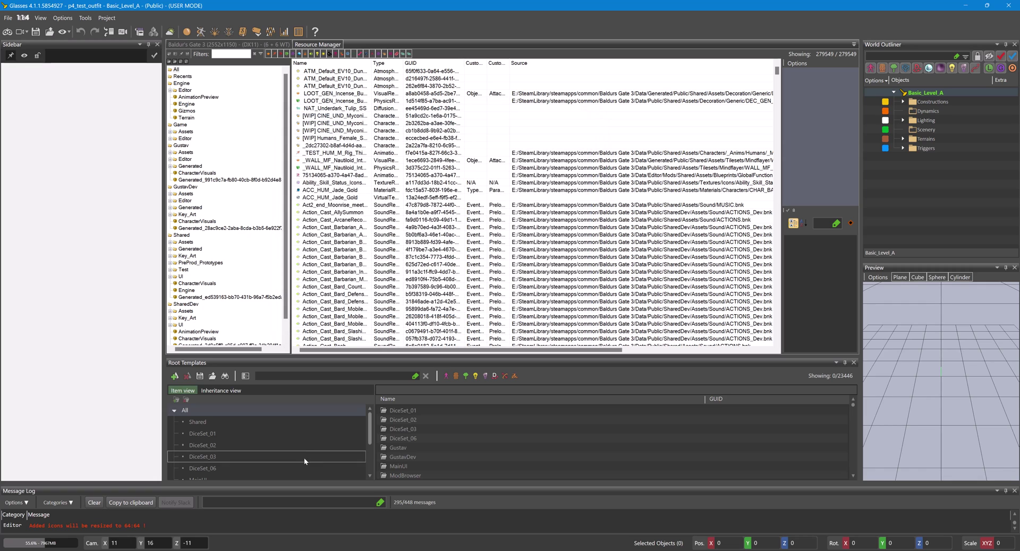
- Select the ARM_Camp_Guide root template in the p4_test_outfit mod and widen the sidebar showing its properties
scroll(253, 469, "down", 2)
left_click(242, 478)
left_click(447, 411)
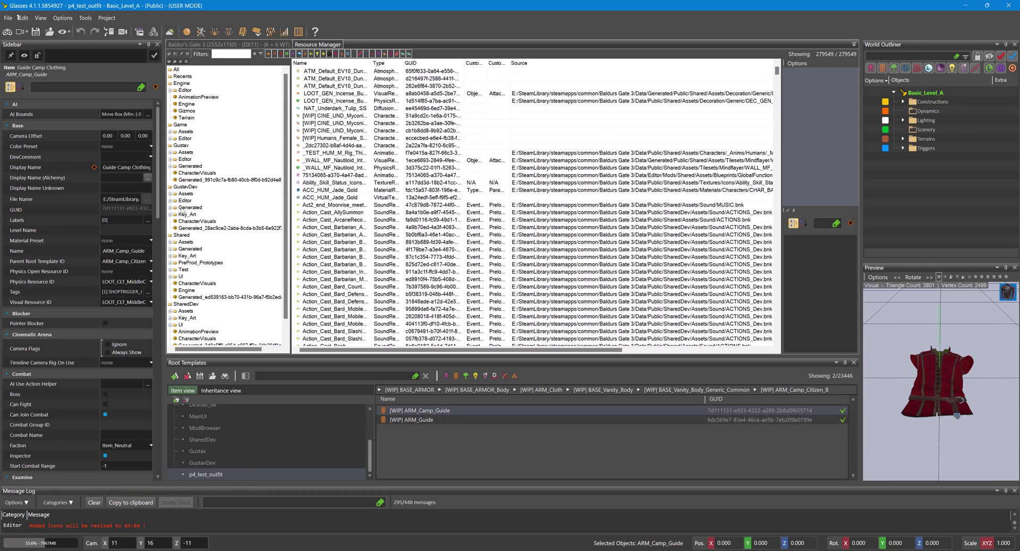
left_click_drag(165, 199, 243, 201)
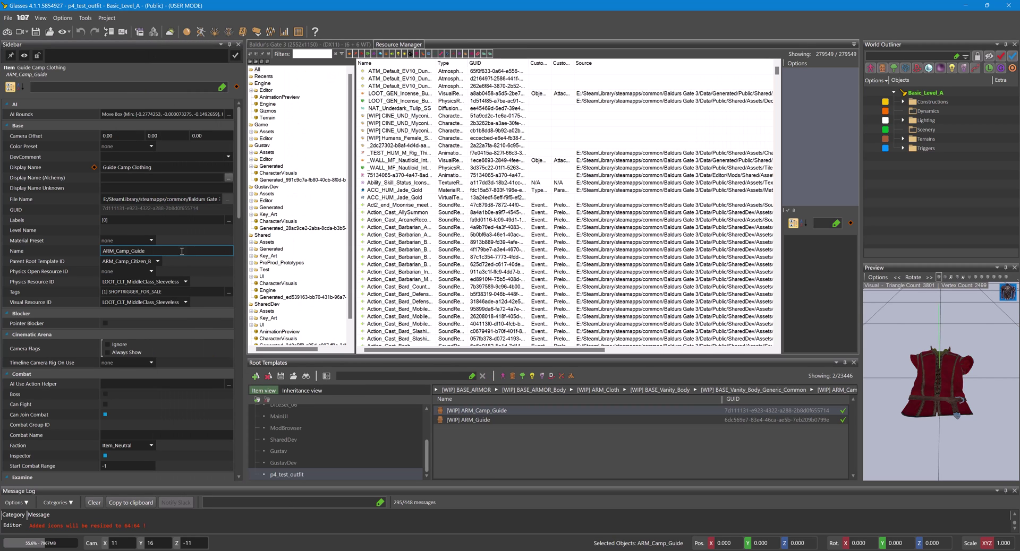
- Set the ARM_Camp_Guide template's Icon to Item_Loot_P4_TT_WH from the mod's p4_items atlas
scroll(194, 268, "down", 15)
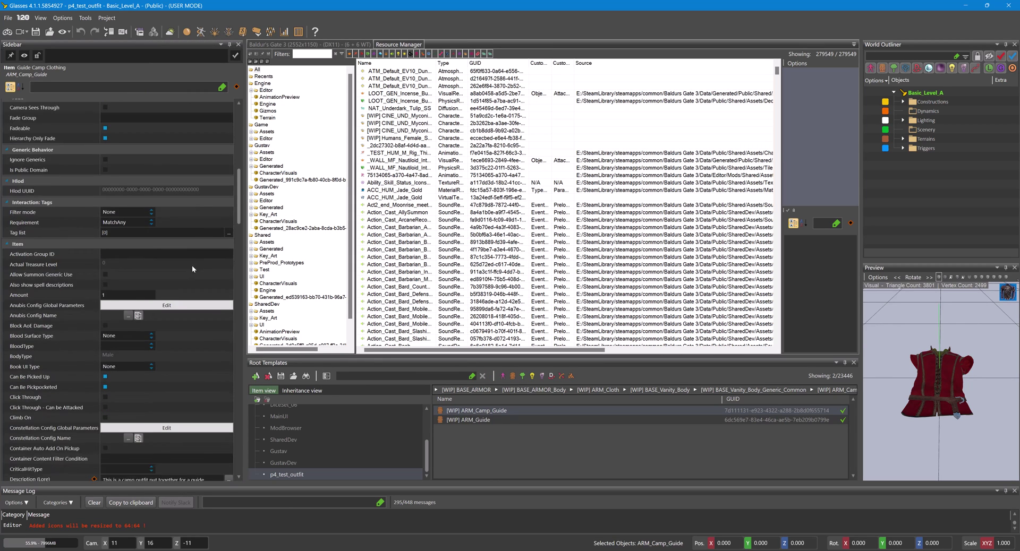
scroll(191, 268, "down", 12)
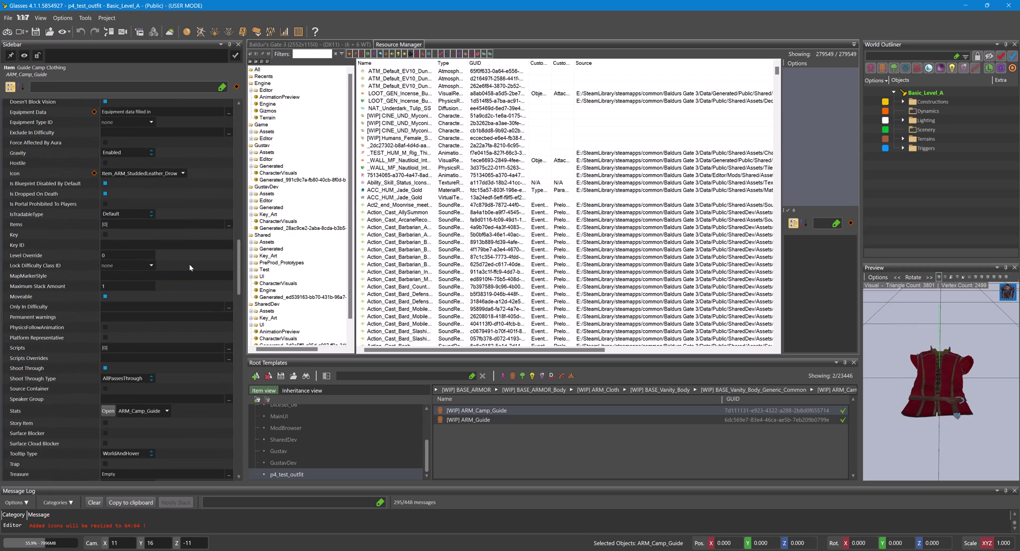
scroll(30, 228, "up", 1)
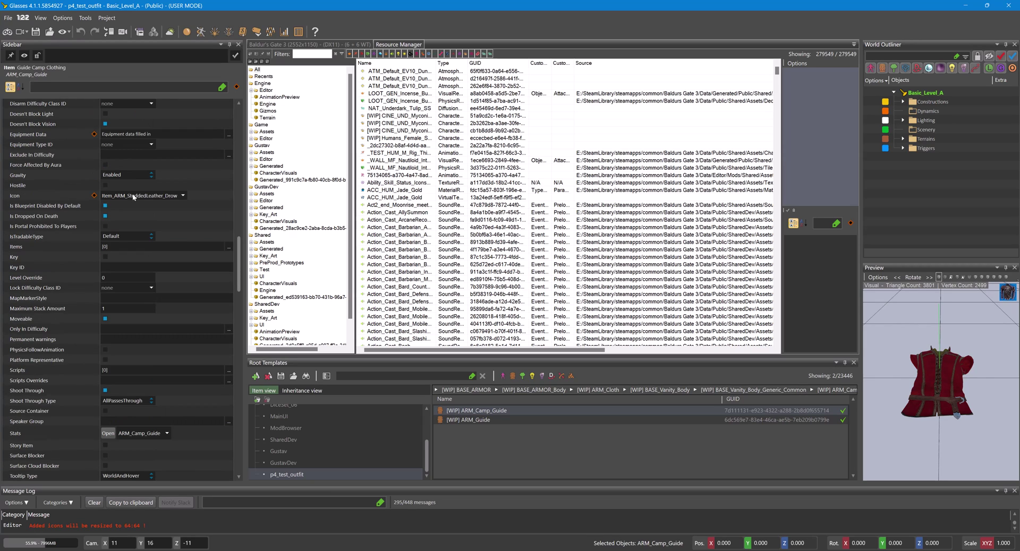
left_click(183, 196)
left_click(232, 215)
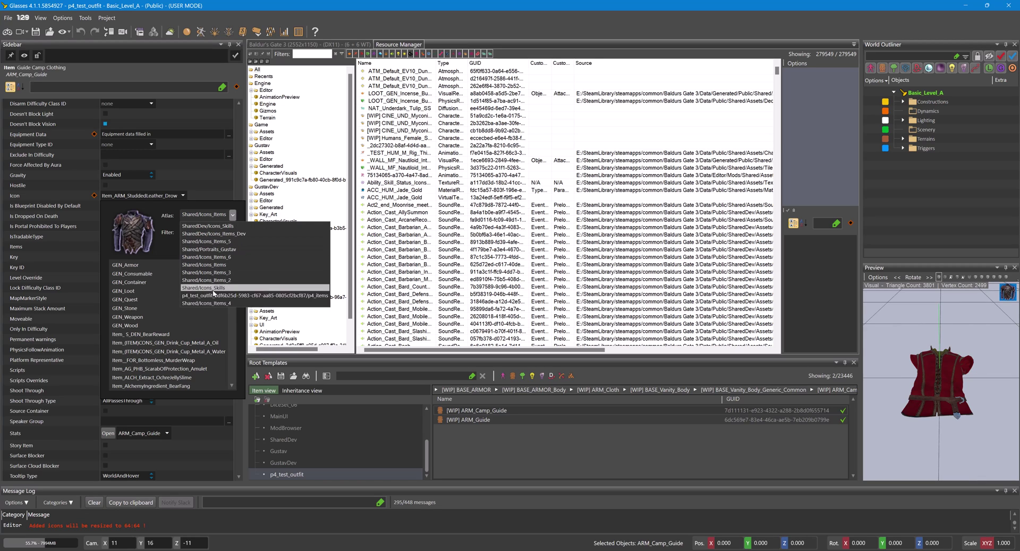
left_click(213, 296)
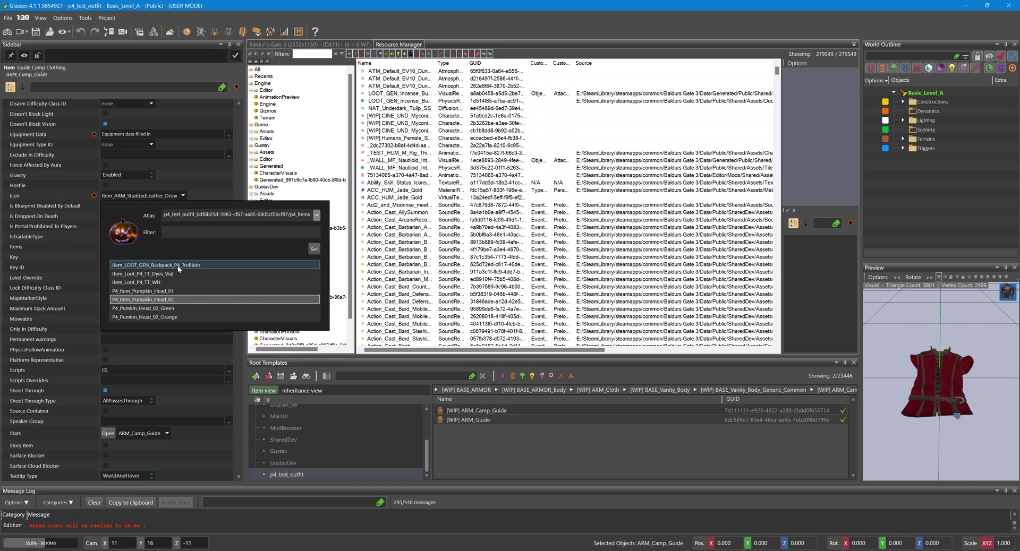
left_click(167, 282)
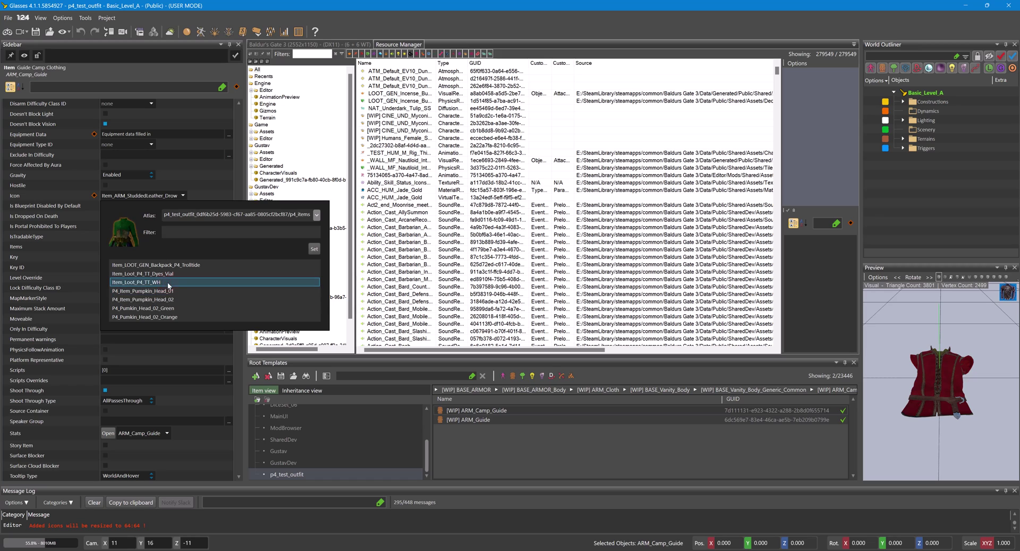
double_click(167, 283)
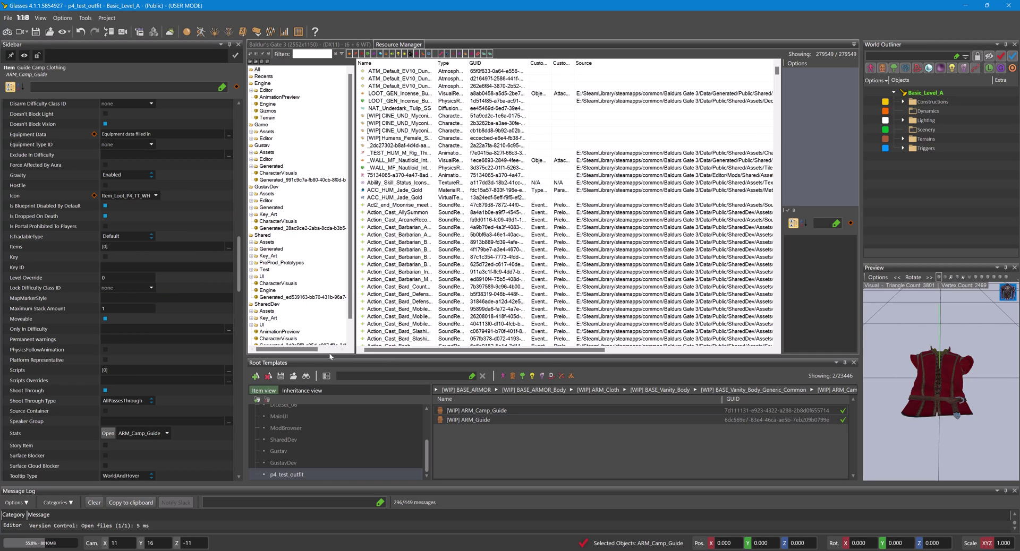
- Save the root template changes and reselect ARM_Camp_Guide to refresh its icon preview
left_click(283, 380)
left_click(481, 419)
left_click(491, 411)
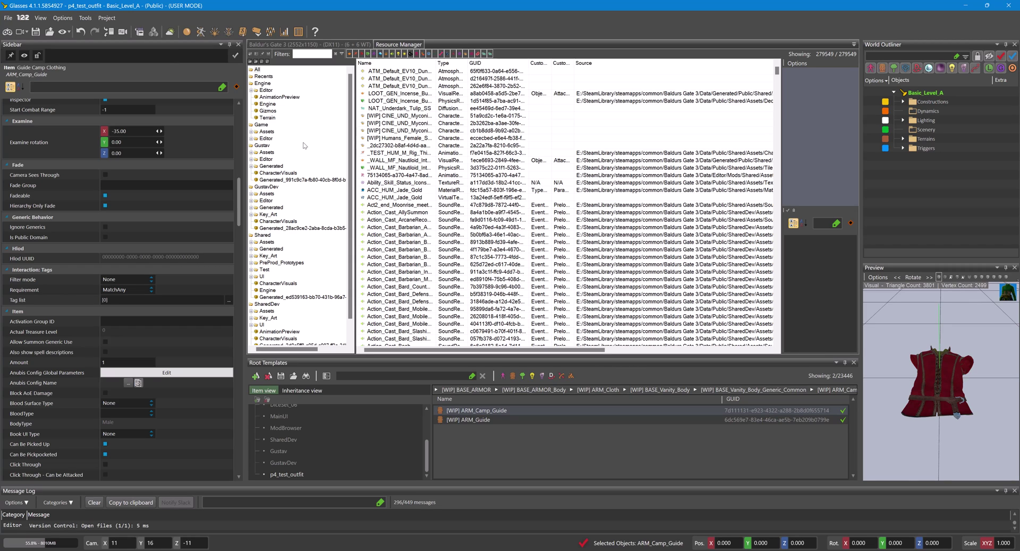
- Open the UI Assets Converter, then copy the items output subfolder ControllerUIIcons/items_png from the Adding Skill and Item Icons guide in the browser
left_click(85, 18)
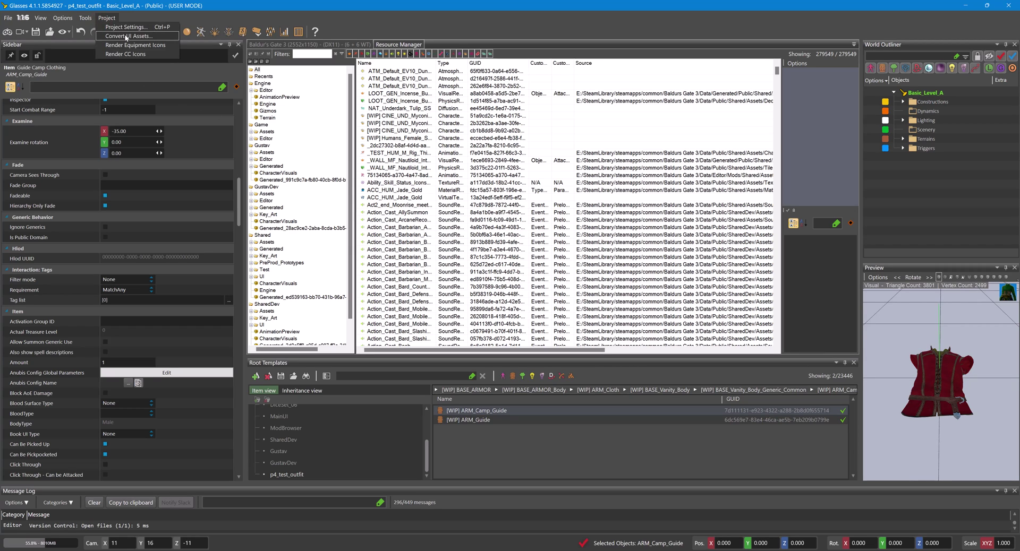
left_click(125, 37)
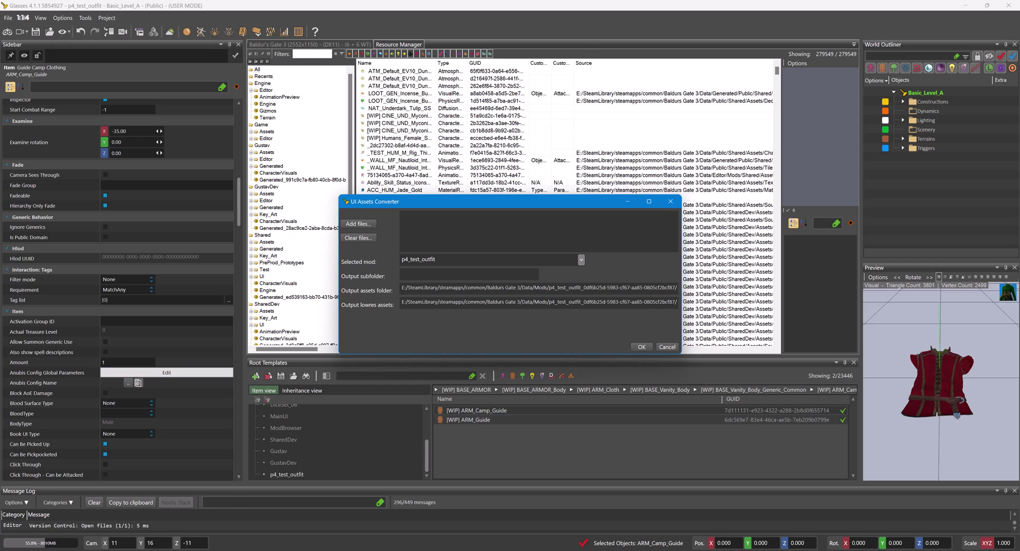
mouse_move(201, 550)
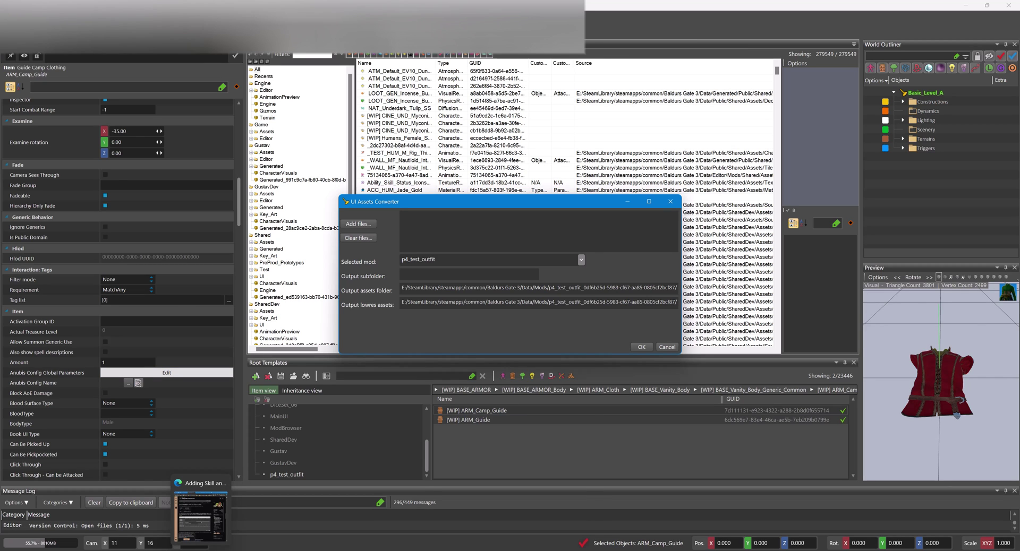
left_click(200, 516)
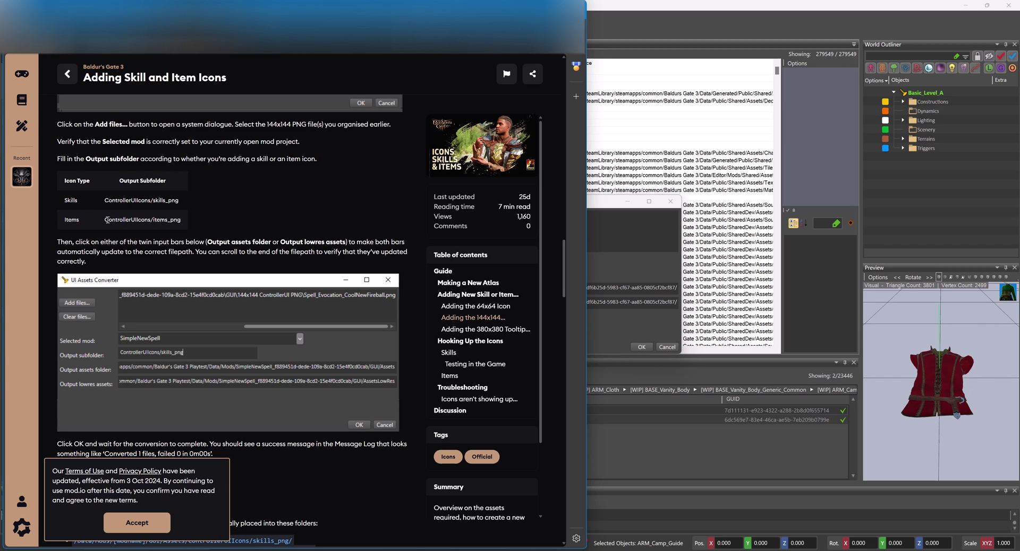
left_click_drag(105, 219, 182, 220)
key("ctrl+c")
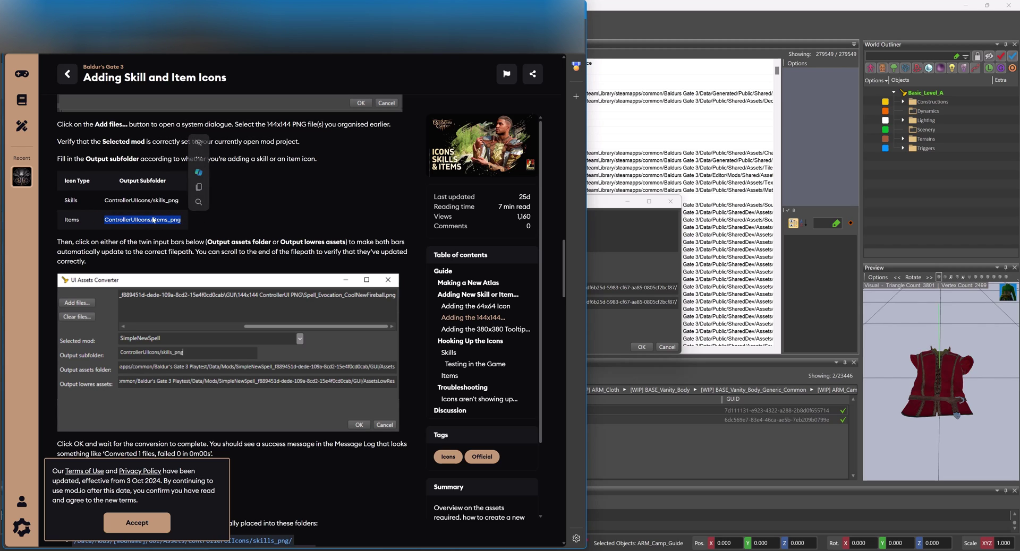
- Convert all the PNGs in the Trolltide Icons folder for p4_test_outfit, using the output subfolder ControllerUIIcons/items_png
left_click(609, 266)
key("ctrl+v")
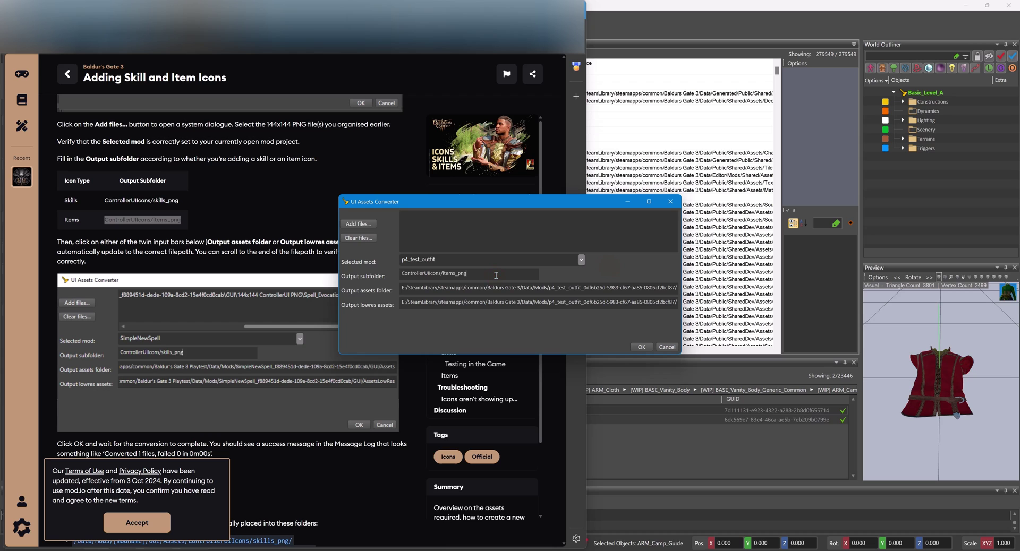
left_click(358, 224)
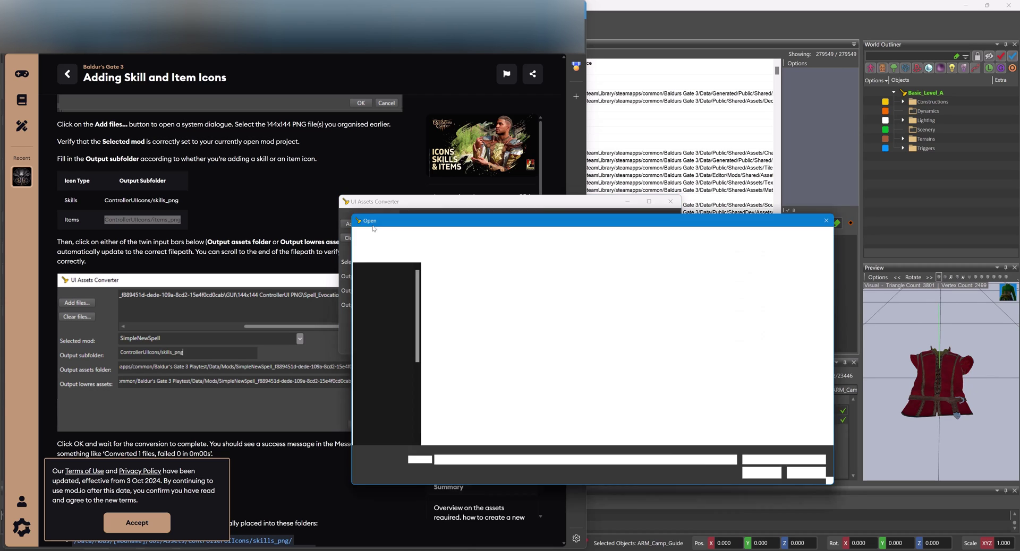
left_click(466, 289)
key("ctrl+a")
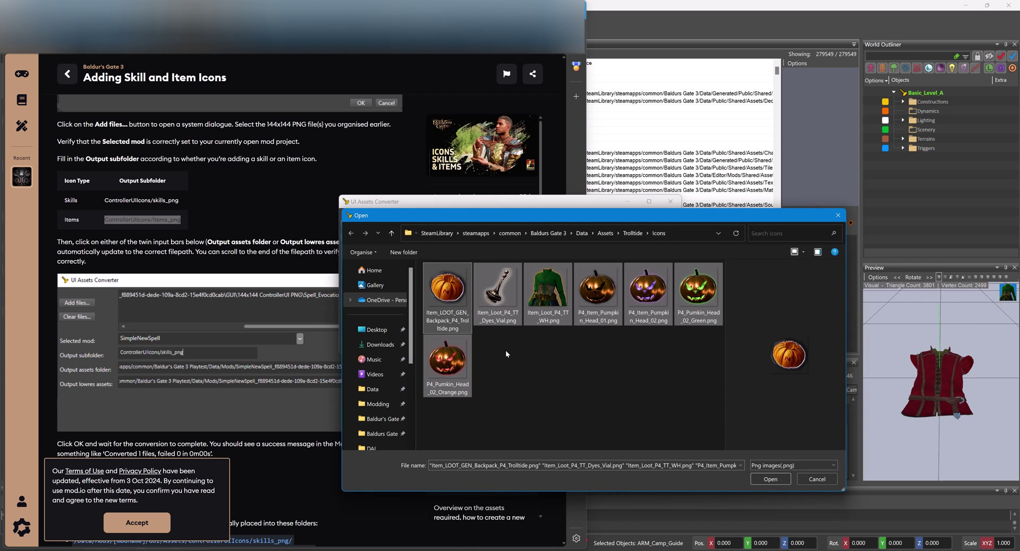
left_click(754, 478)
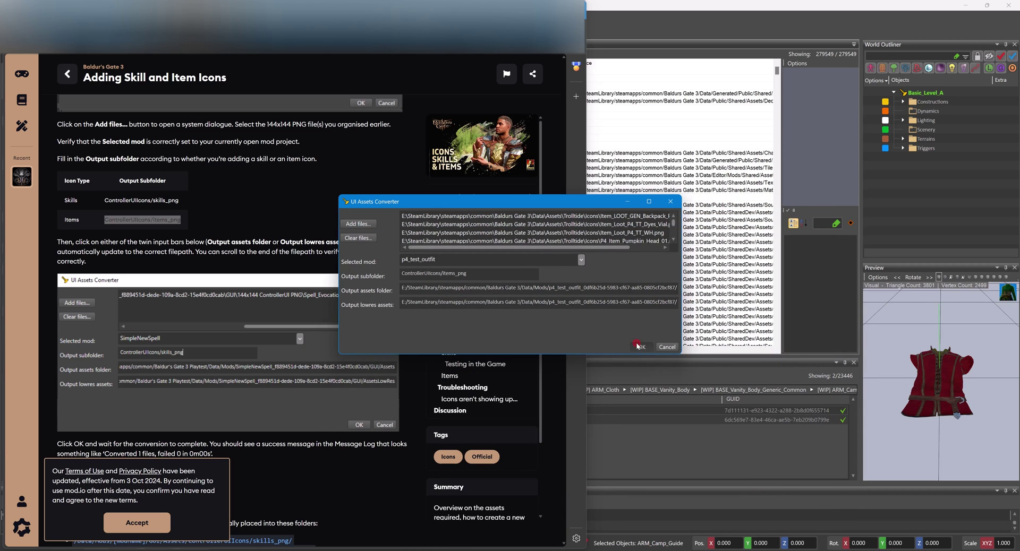
left_click(642, 347)
left_click(646, 390)
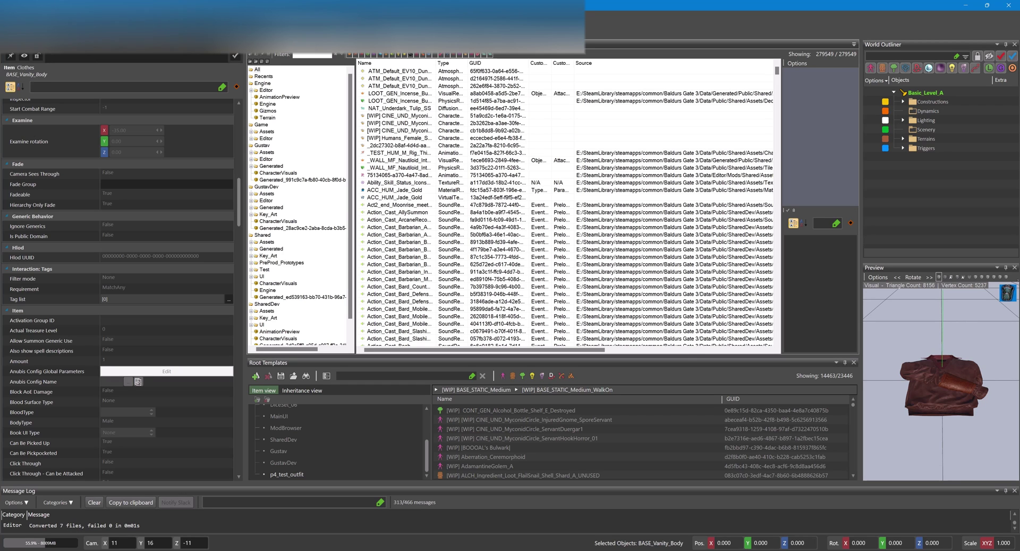
- Return to the browser guide, accept the terms notice, and copy the 380x380 tooltip items output subfolder Tooltips/ItemIcons
key("alt+Tab")
scroll(217, 336, "down", 5)
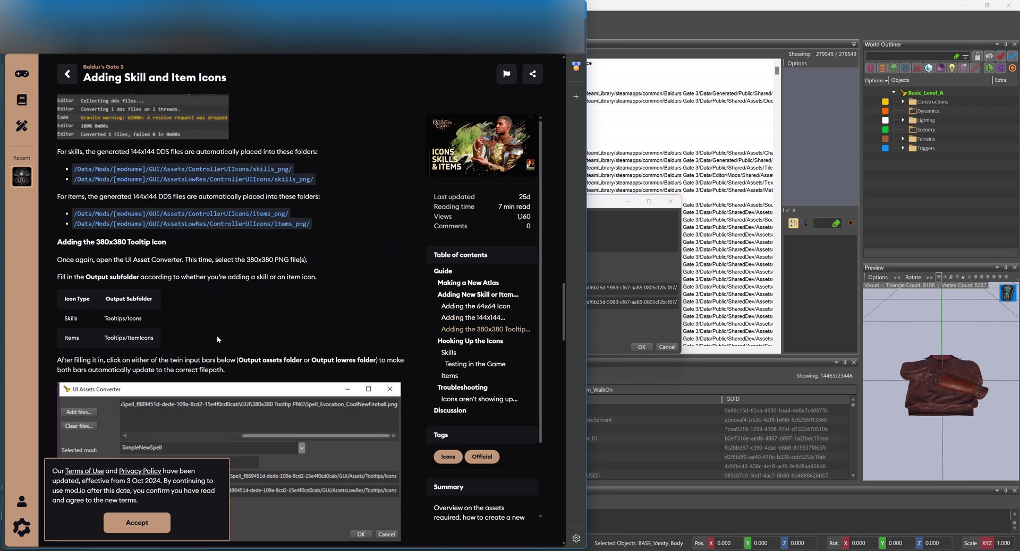
scroll(200, 299, "up", 3)
left_click(137, 523)
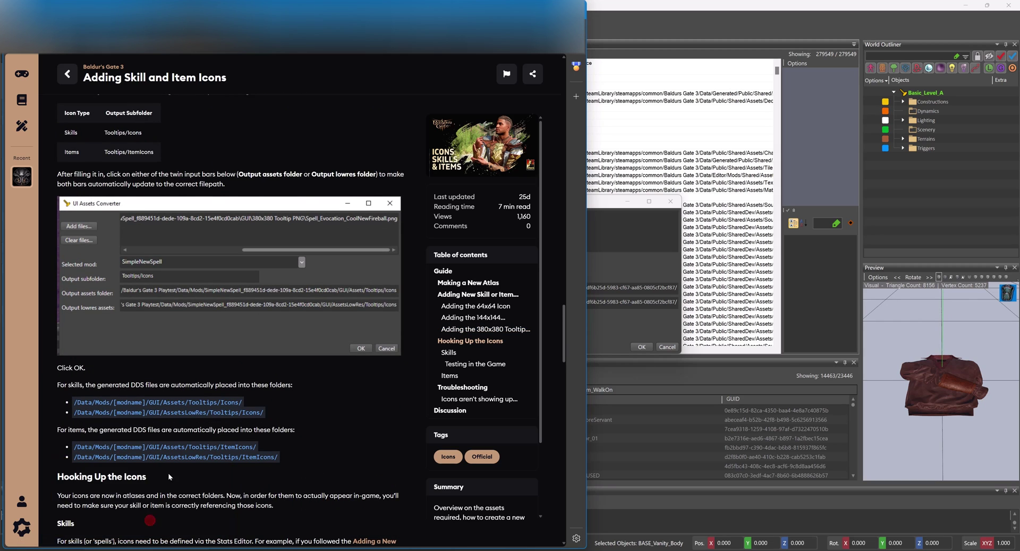
scroll(198, 285, "down", 3)
scroll(197, 284, "down", 15)
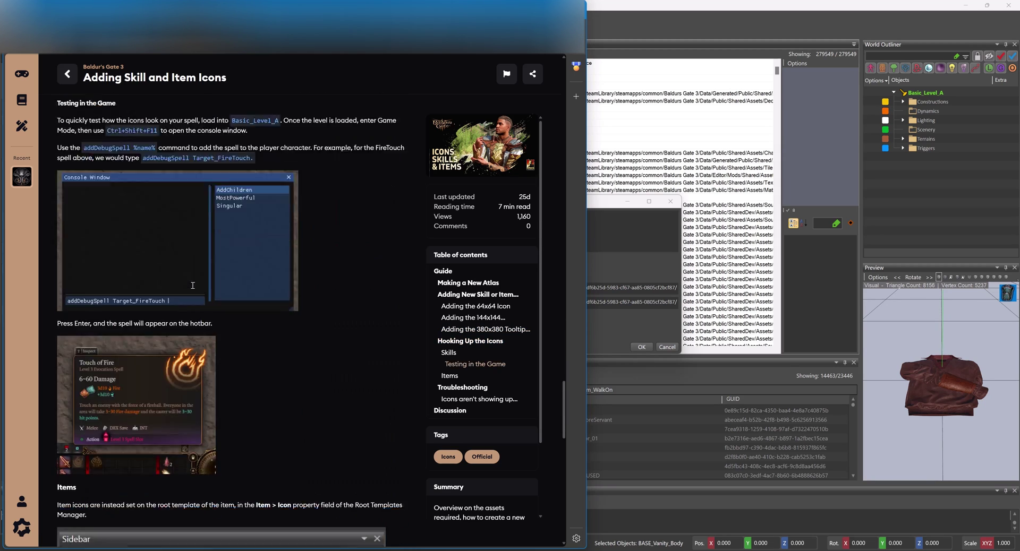
scroll(194, 278, "up", 15)
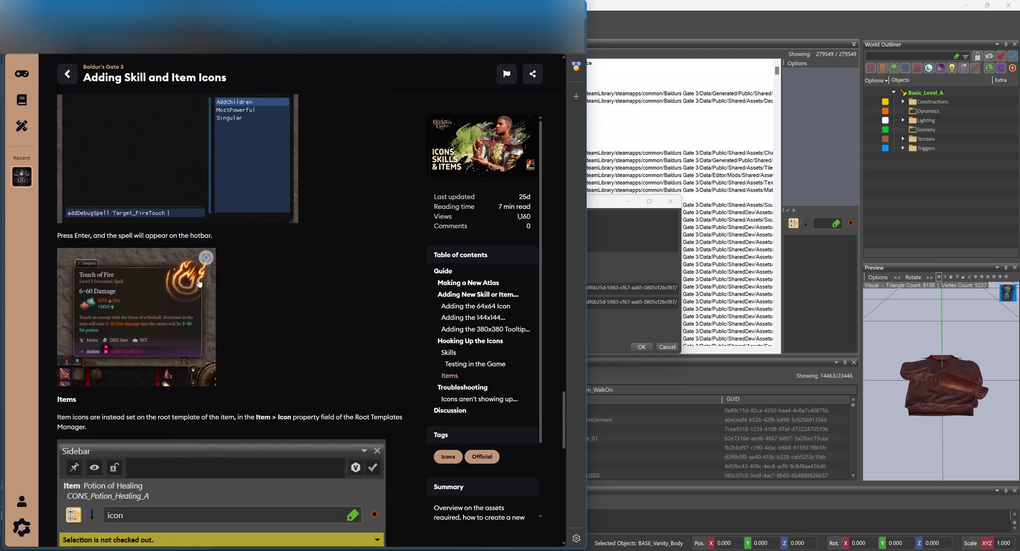
scroll(200, 282, "up", 3)
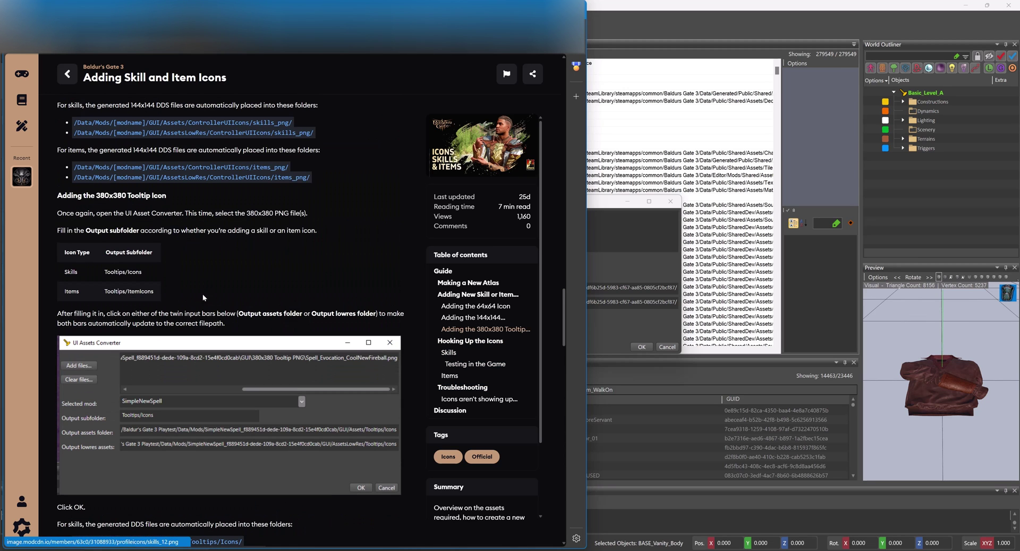
left_click_drag(106, 290, 153, 291)
key("ctrl+c")
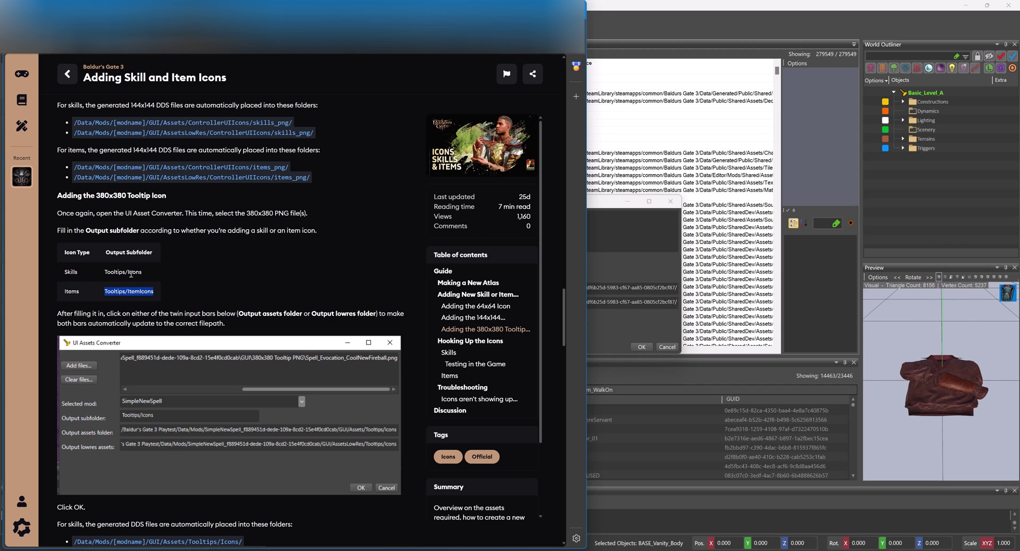
- Convert all the Trolltide icon PNGs with the output subfolder Tooltips/ItemIcons and clear the message log
left_click(601, 265)
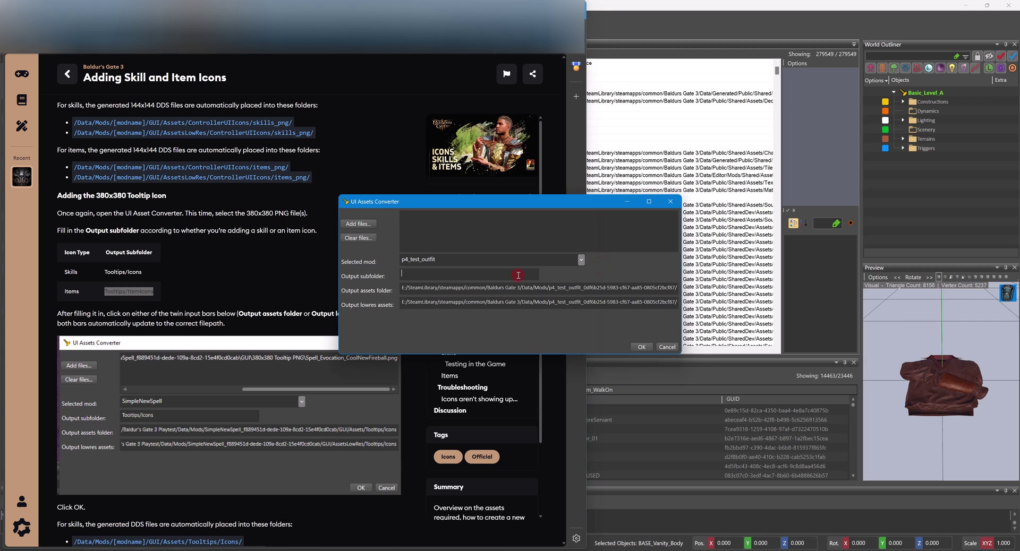
key("ctrl+v")
left_click(358, 224)
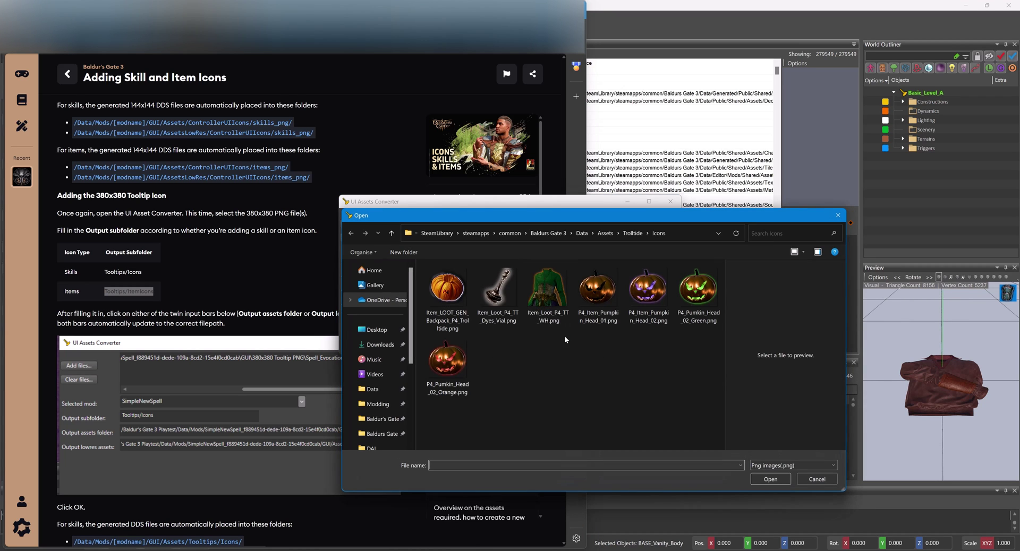
key("ctrl+a")
key("Return")
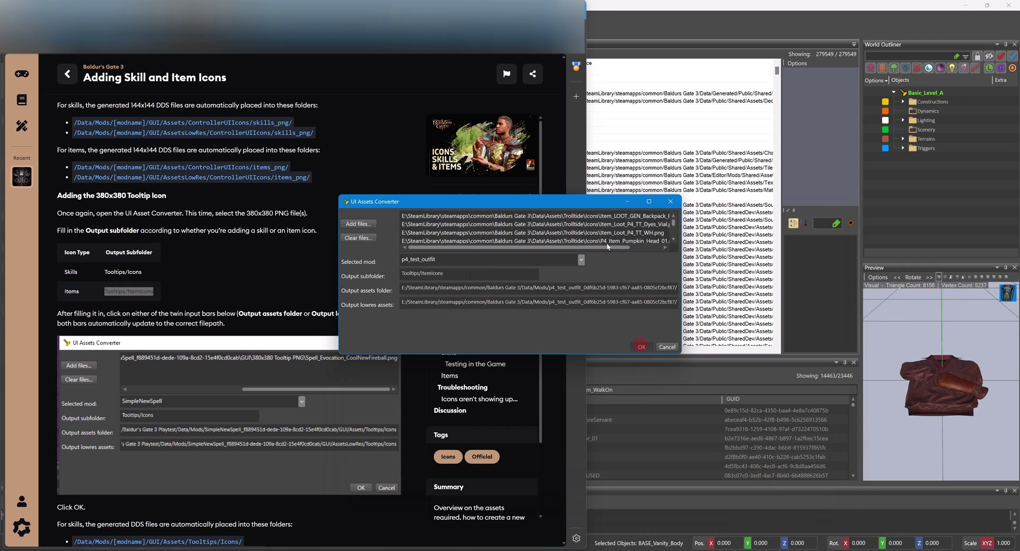
left_click(641, 347)
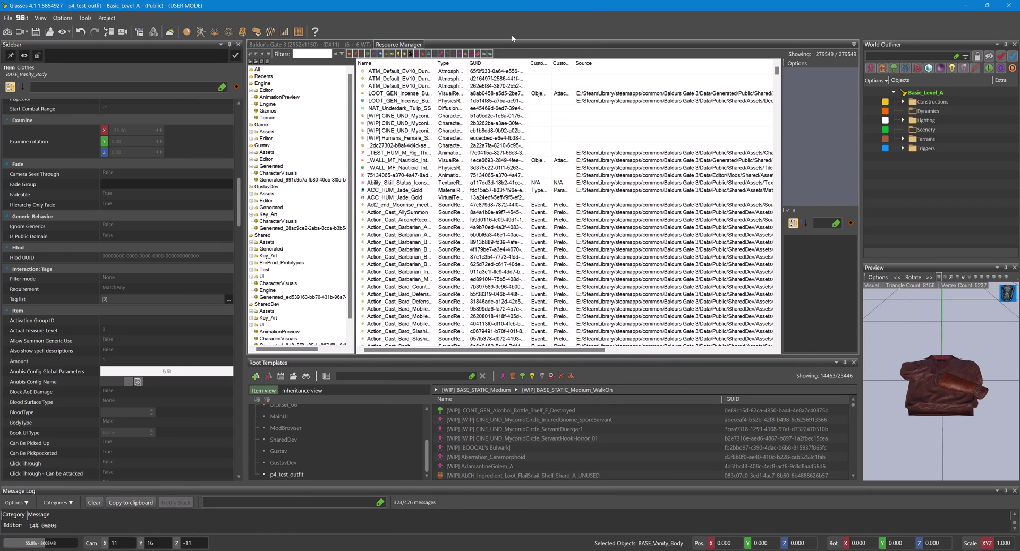
left_click(94, 503)
- Switch to File Explorer, maximize it, and go to the p4_test_outfit folder under Baldurs Gate 3's Data/Mods
key("alt+Tab")
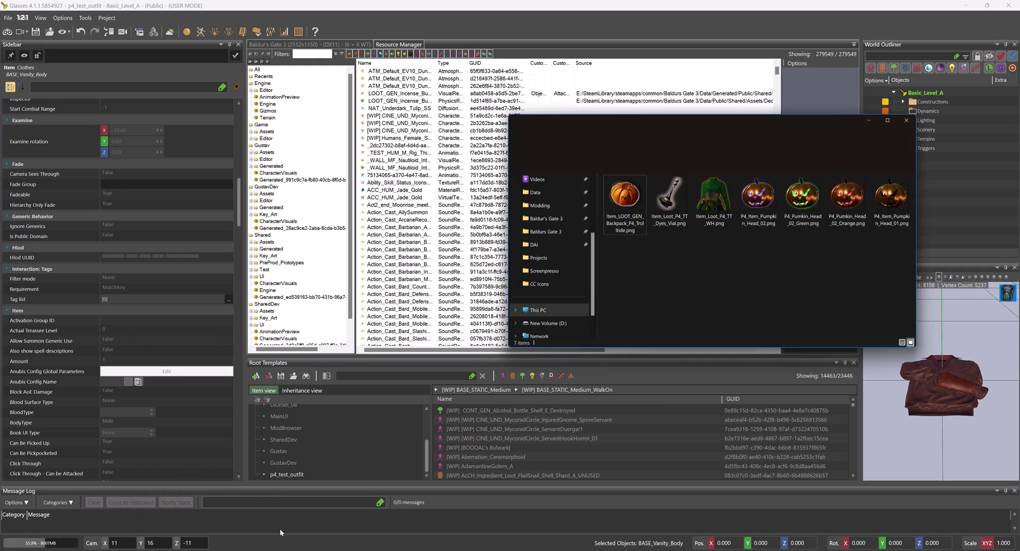
left_click_drag(761, 109, 819, 59)
left_click(983, 63)
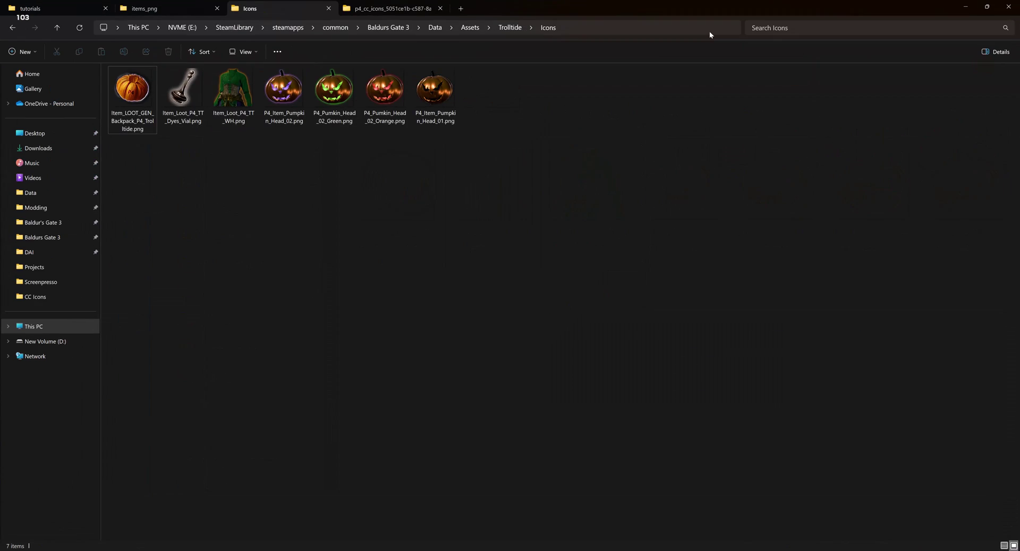
left_click(415, 9)
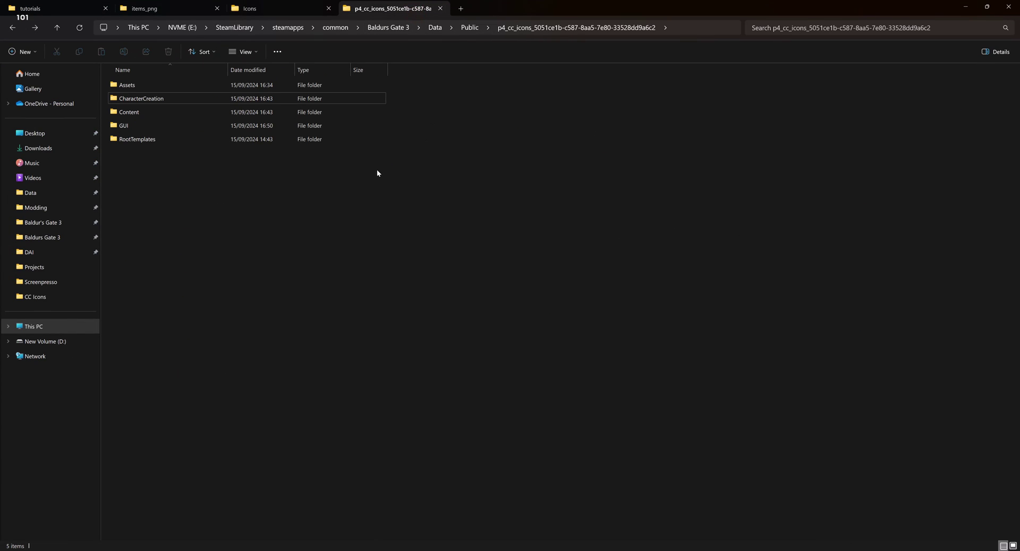
key("alt+Up")
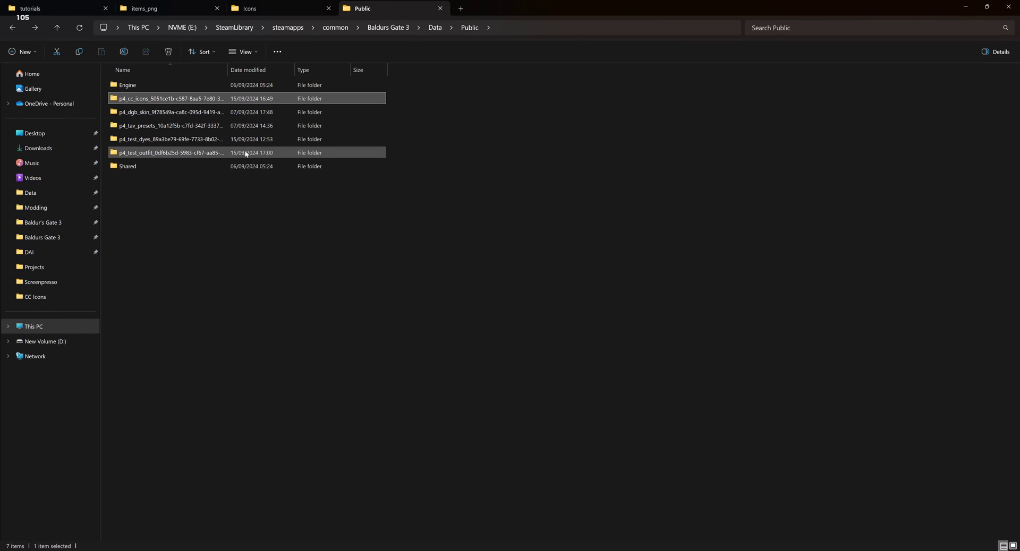
key("alt+Up")
double_click(166, 143)
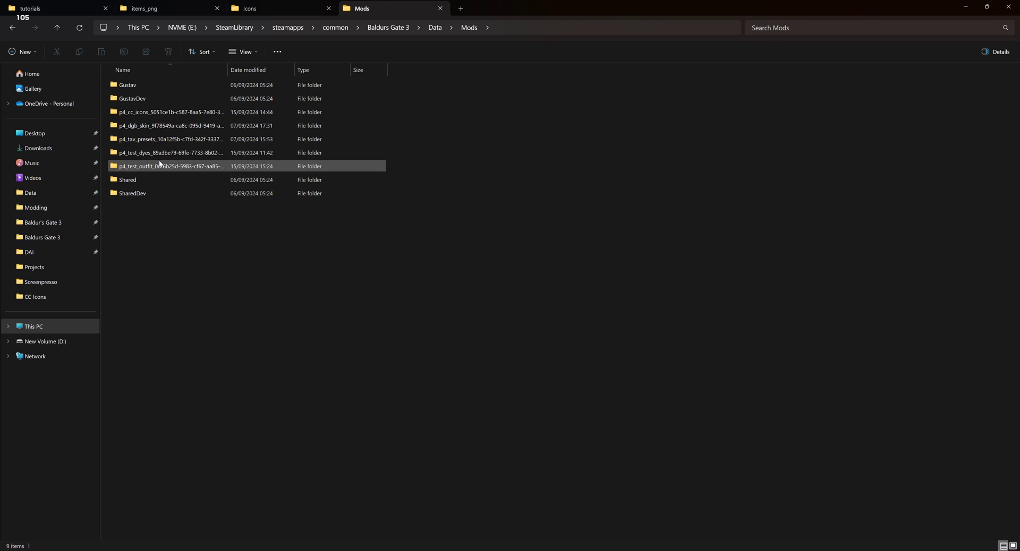
double_click(159, 166)
- Open the mod's GUI/Assets/ControllerUIIcons/items_png folder to check the converted DDS icons
left_click(139, 86)
double_click(140, 86)
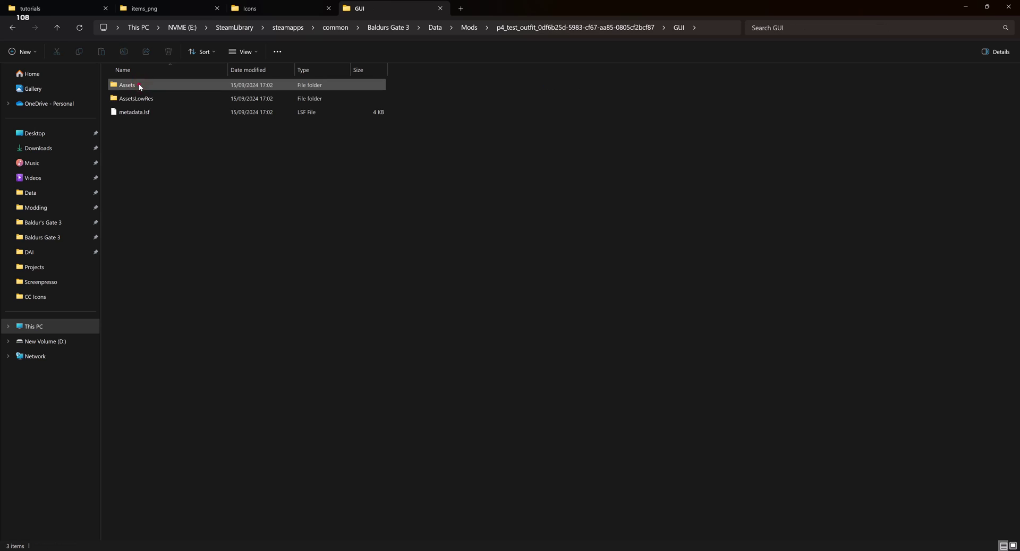
double_click(140, 86)
double_click(140, 86)
left_click(140, 86)
double_click(140, 86)
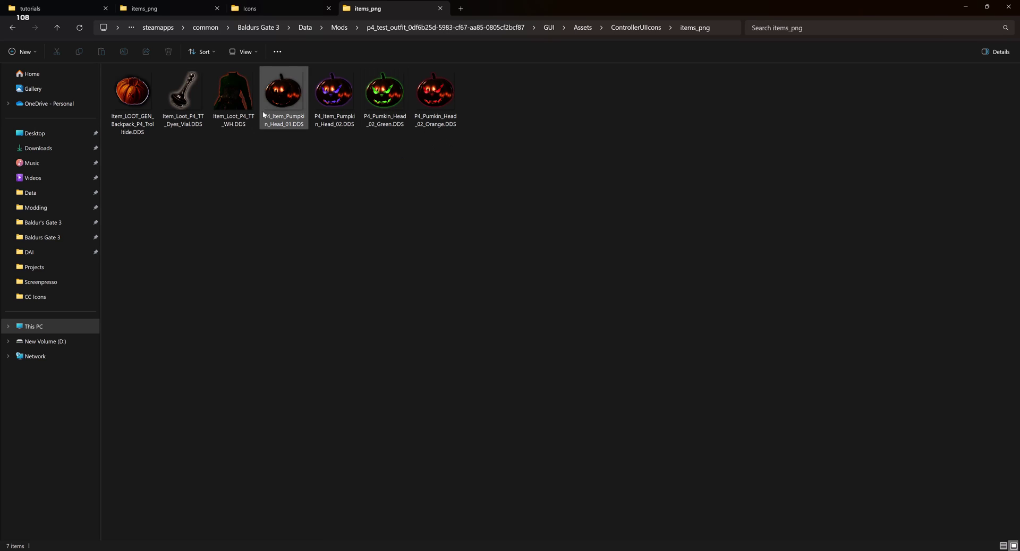
- Go back to Assets and open Tooltips/ItemIcons to check the converted tooltip icons
key("BackSpace")
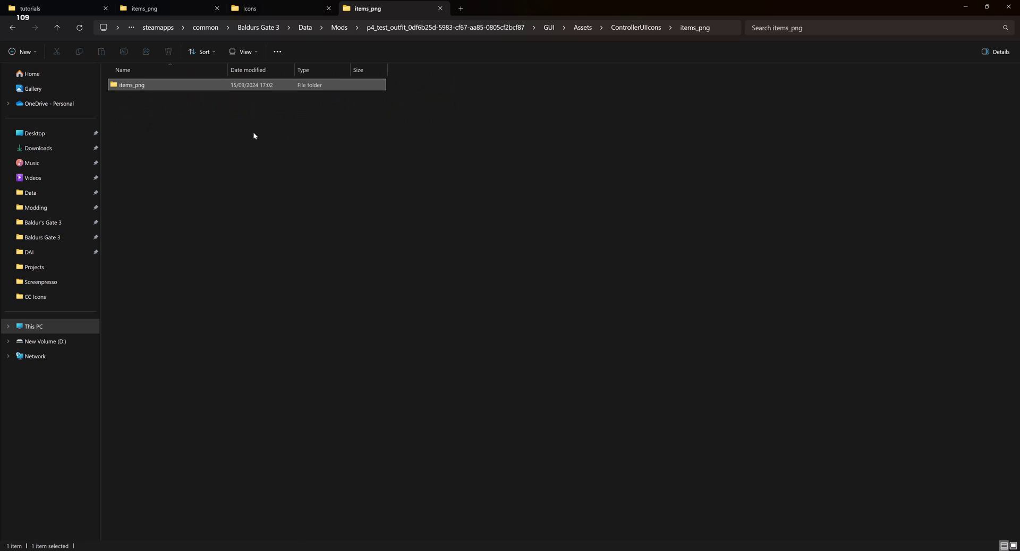
key("BackSpace")
double_click(167, 99)
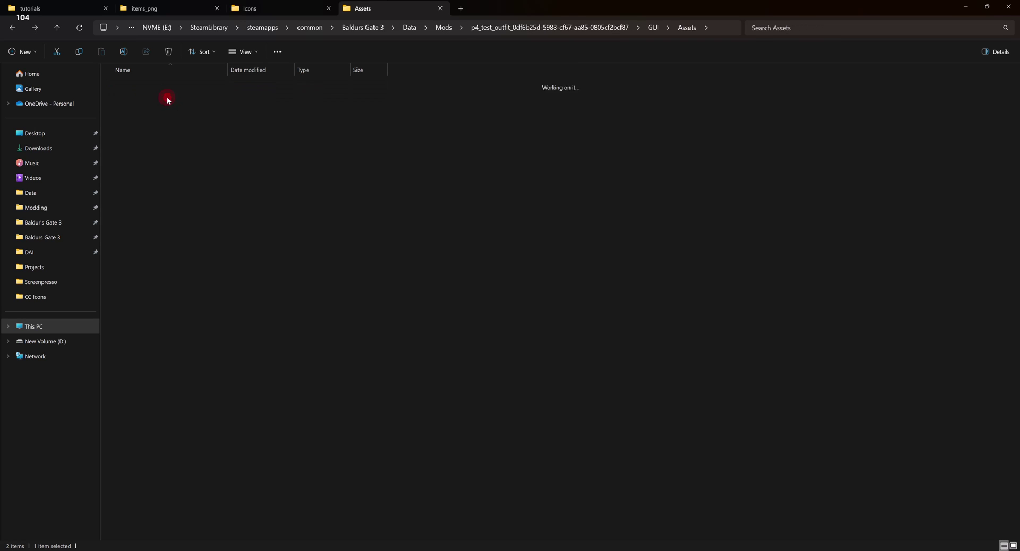
double_click(168, 86)
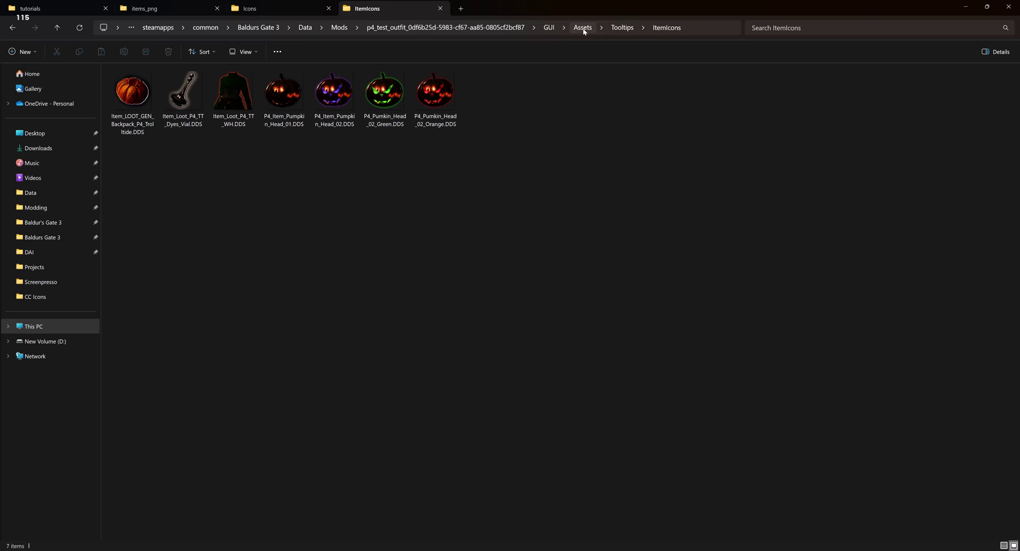
- Check the low-resolution icons in GUI/AssetsLowRes/ControllerUIIcons/items_png, and return to the GUI folder
key("alt+Up")
key("alt+Up")
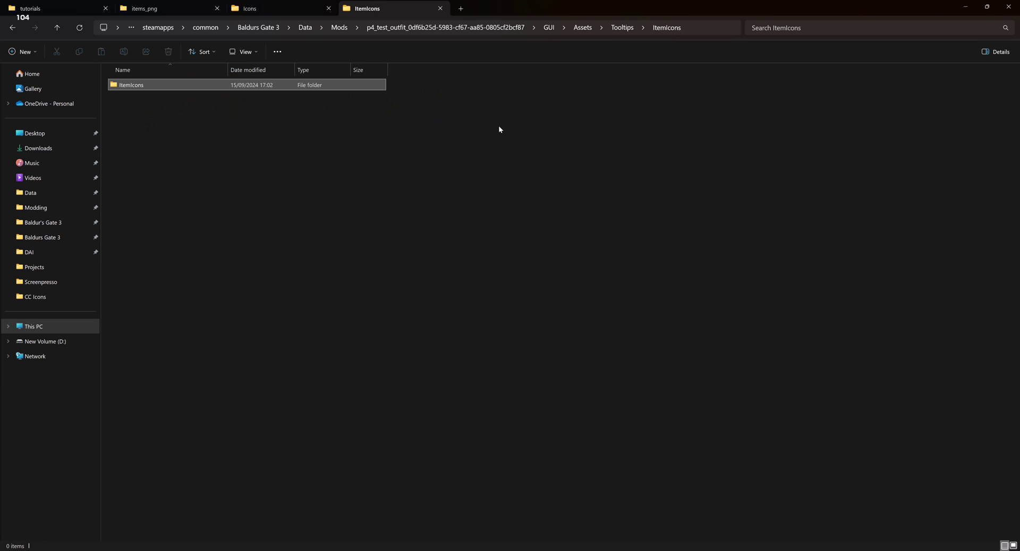
double_click(212, 87)
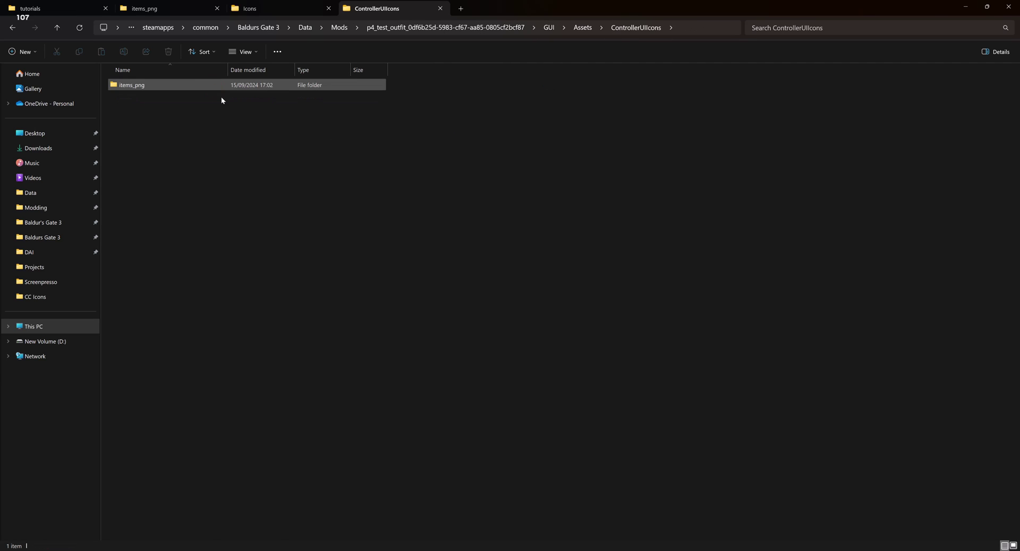
key("alt+Up")
key("alt+Up")
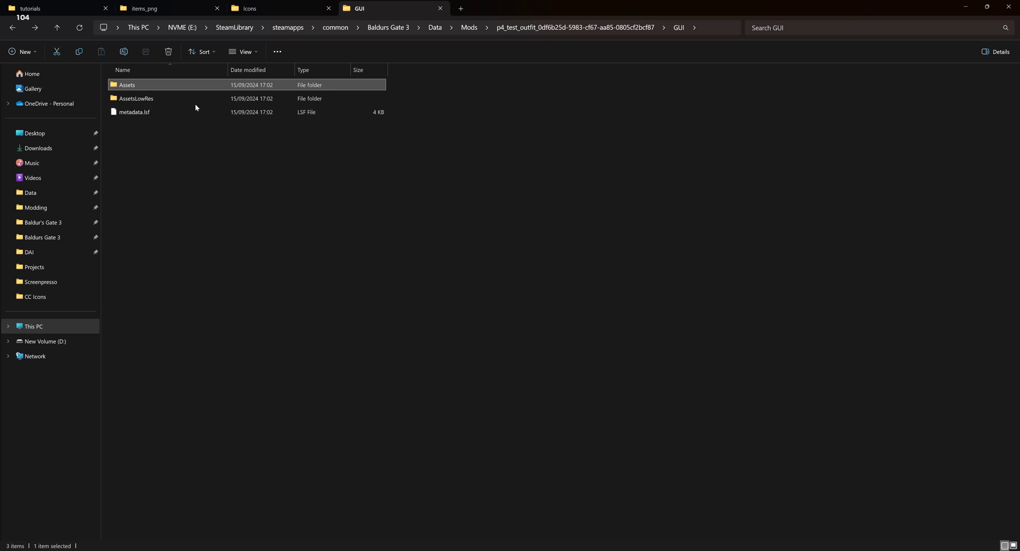
double_click(197, 99)
double_click(195, 86)
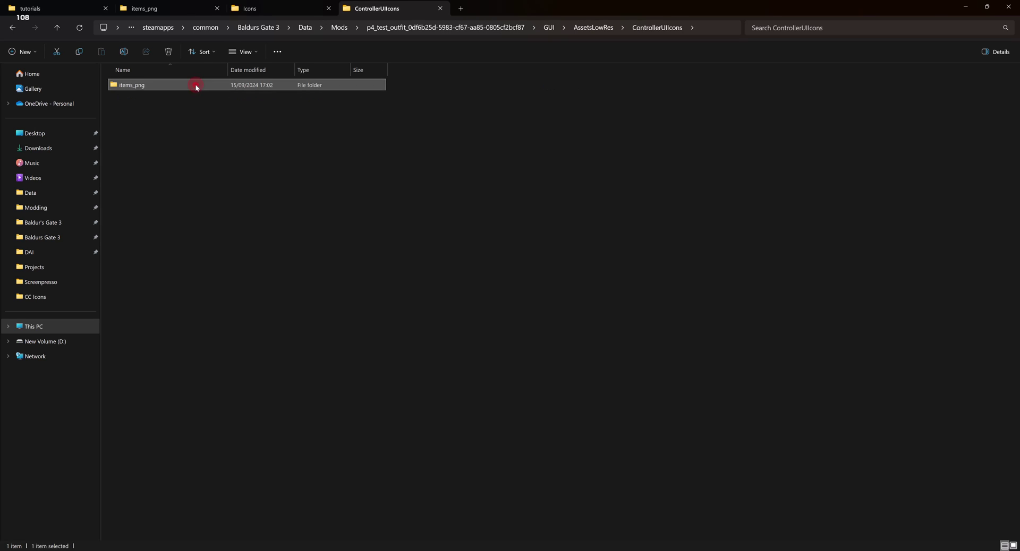
double_click(196, 86)
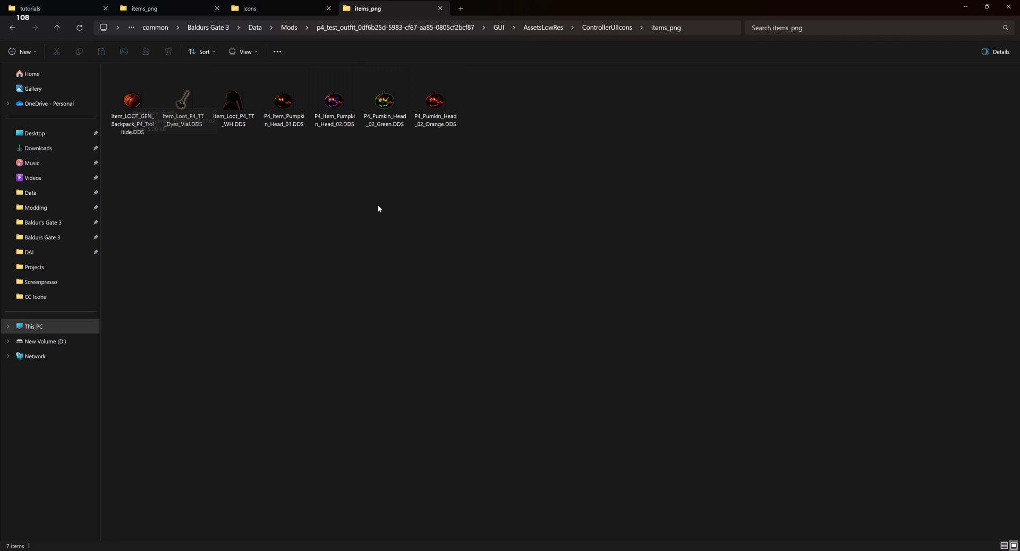
key("alt+Left")
key("alt+Left")
key("alt+Left")
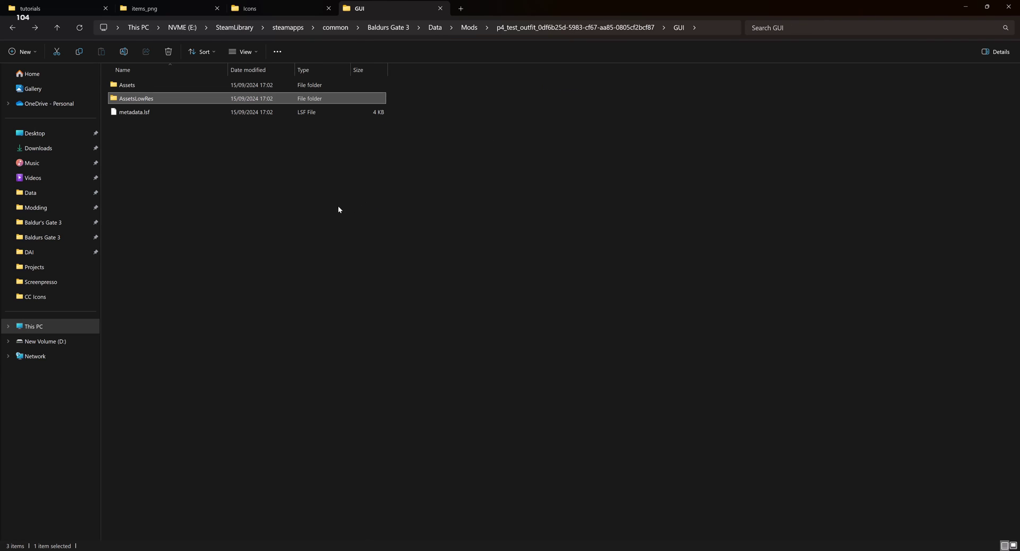
- Switch to the BG3 Toolkit, view the p4_test_outfit Project Settings and the GUI folder in File Explorer, and close the settings unchanged
key("alt+Tab")
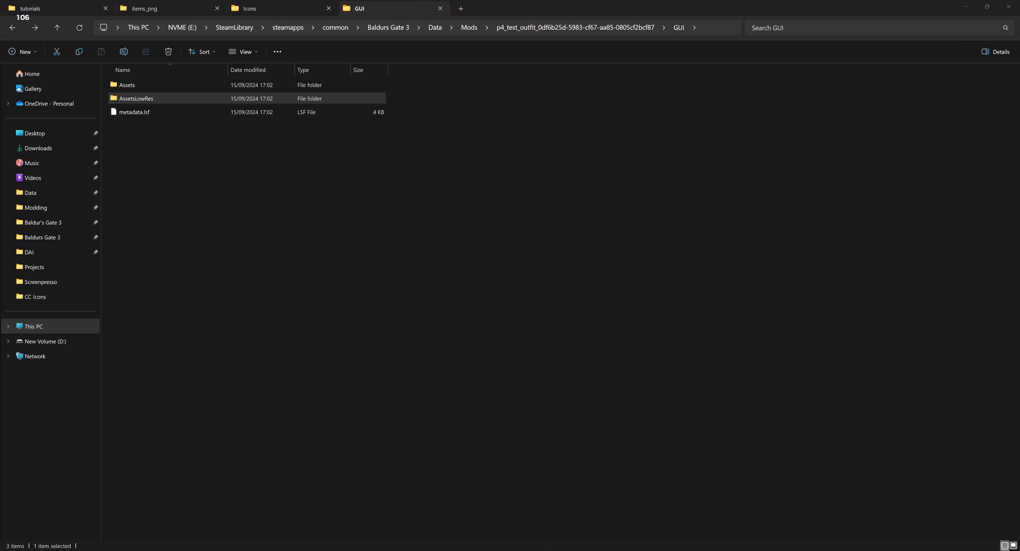
key("alt+Tab")
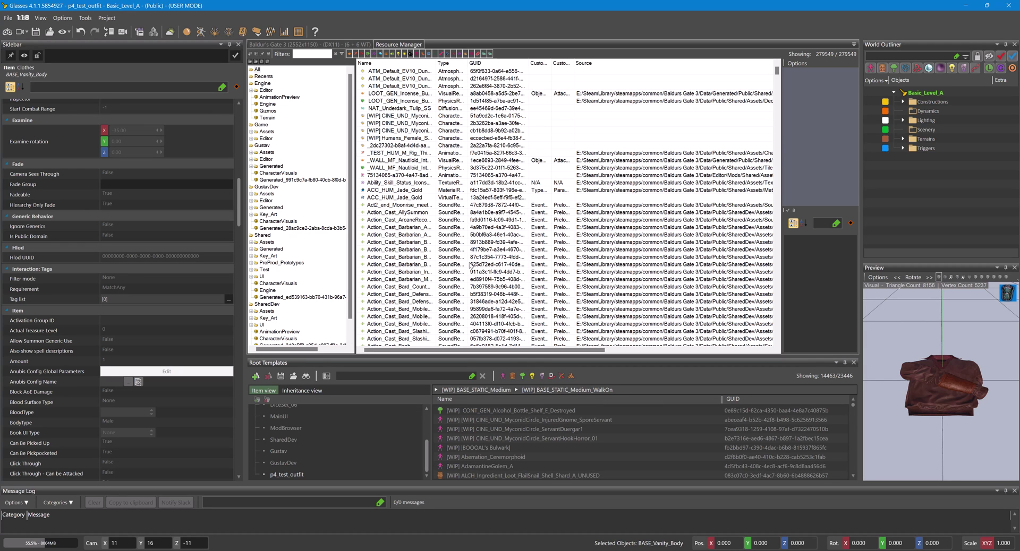
left_click(106, 19)
left_click(121, 25)
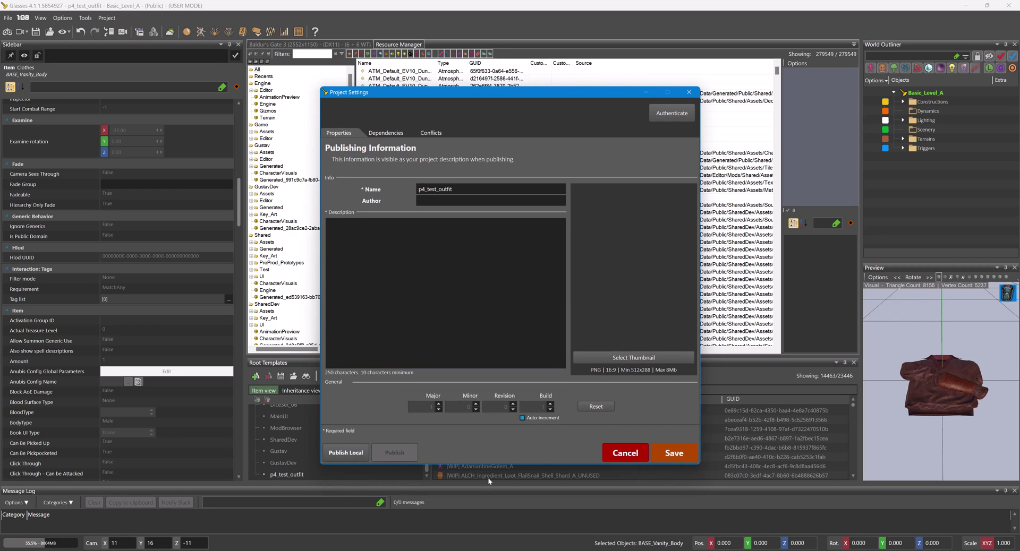
key("alt+Tab")
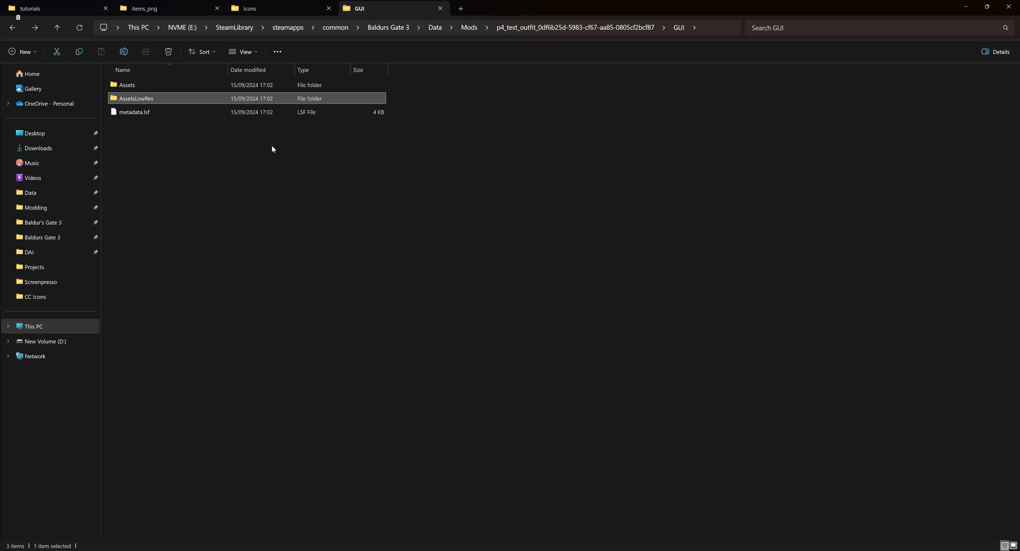
left_click(962, 10)
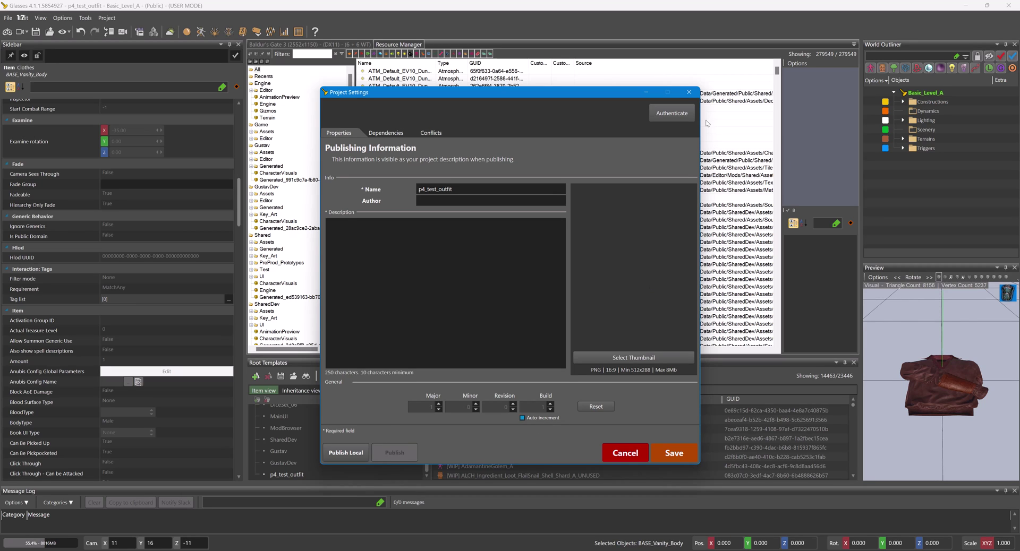
left_click(689, 92)
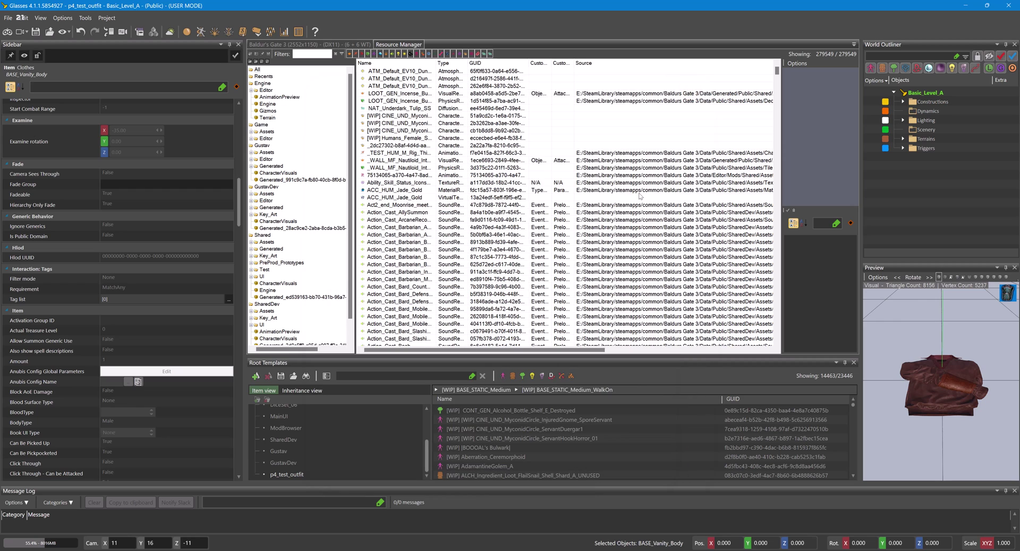
- Reopen the UI Assets Converter for p4_test_outfit to review its output subfolder option, and close it without adding files
left_click(106, 17)
left_click(132, 35)
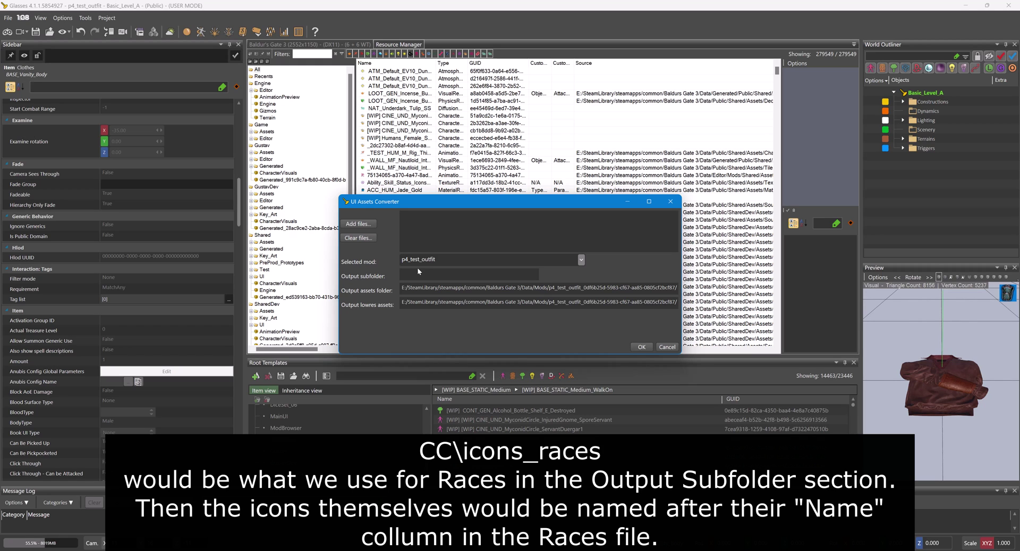
left_click(640, 347)
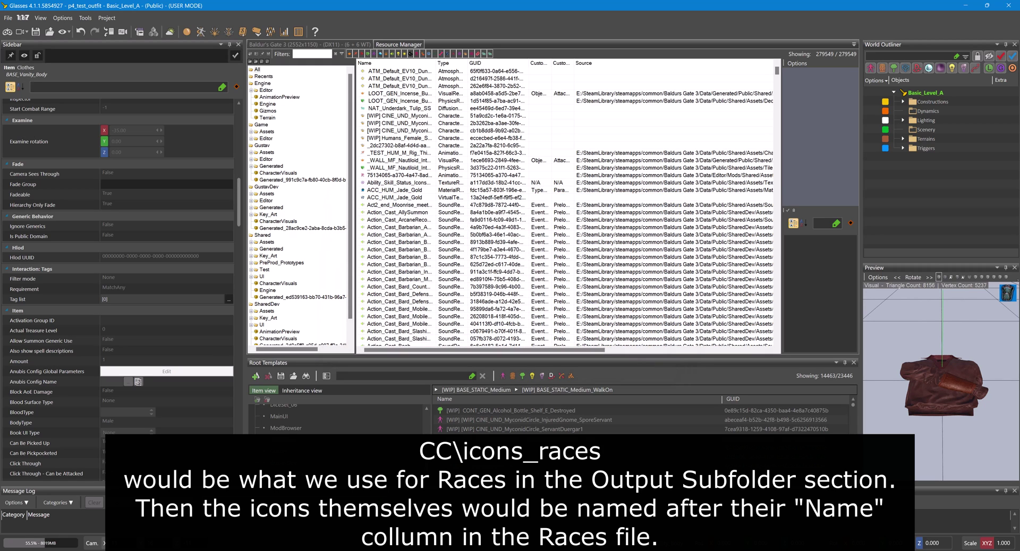